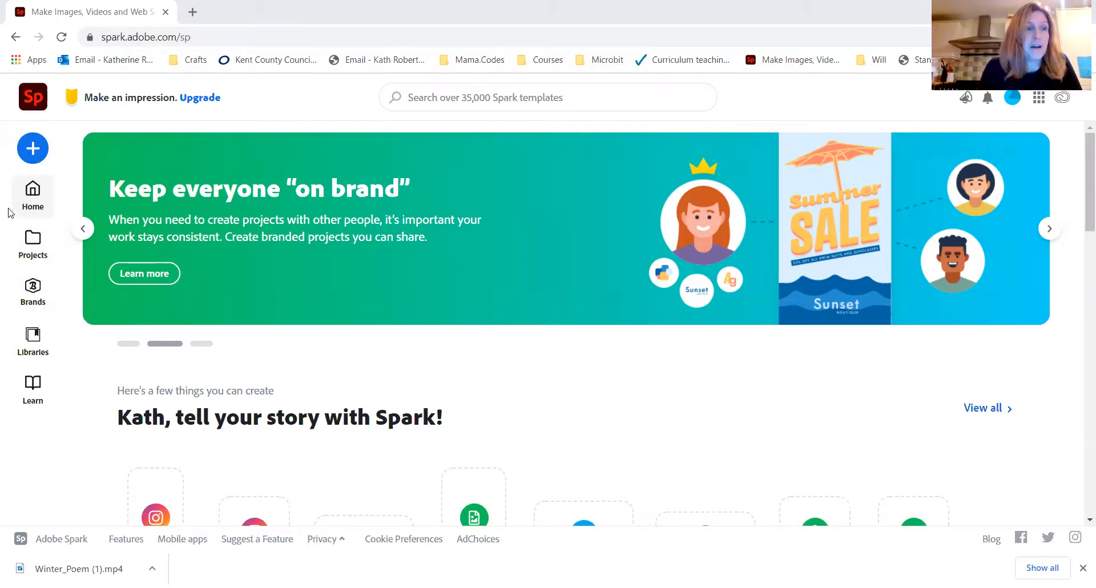
# Create a video project titled "Winter poem" from scratch and dismiss the introductory tutorial
pyautogui.click(34, 150)
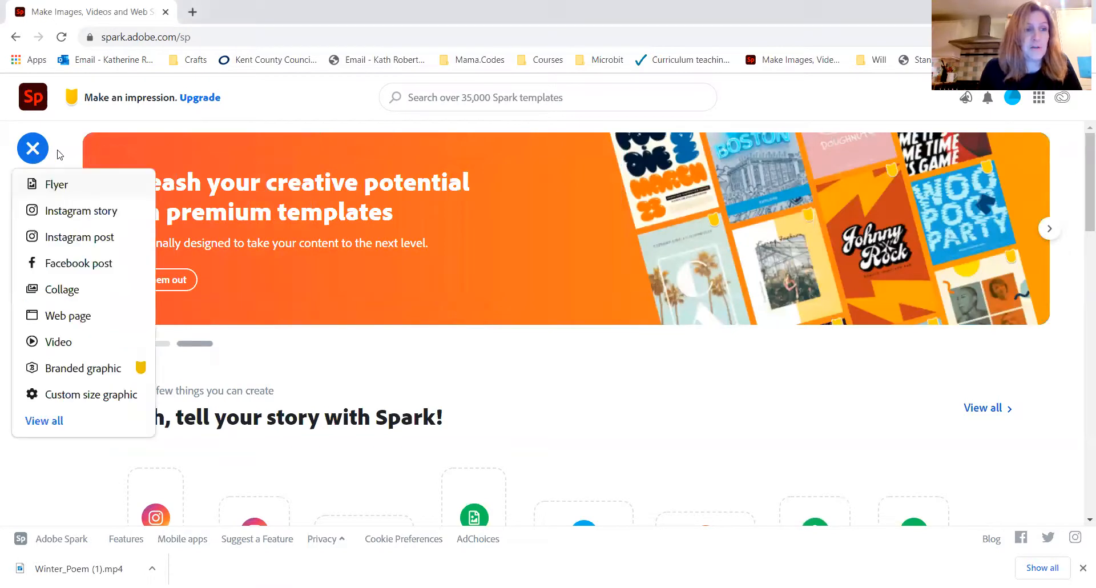
pyautogui.click(63, 348)
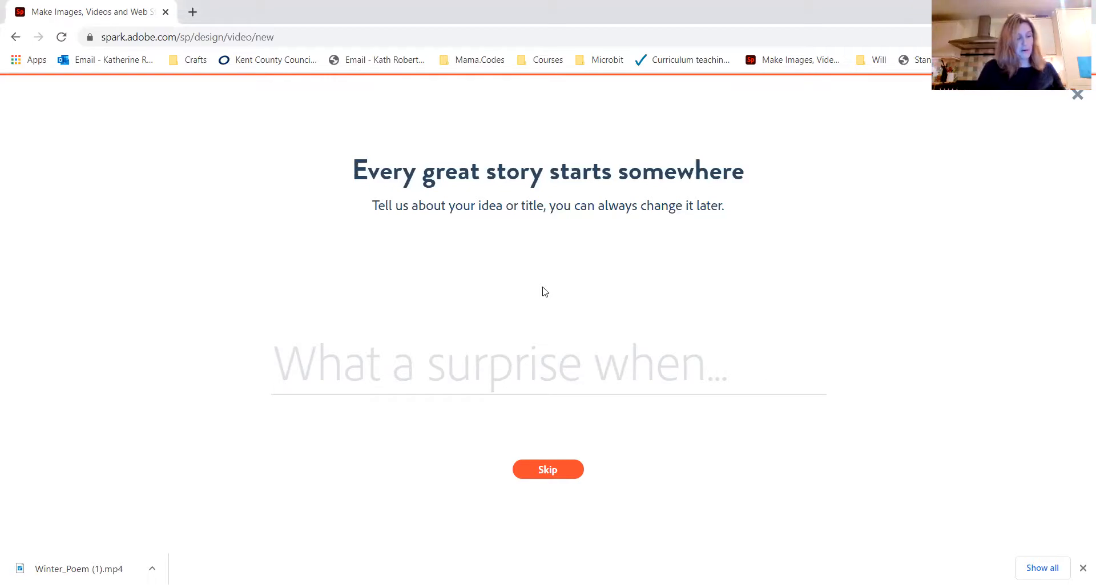
pyautogui.write('Winter poem')
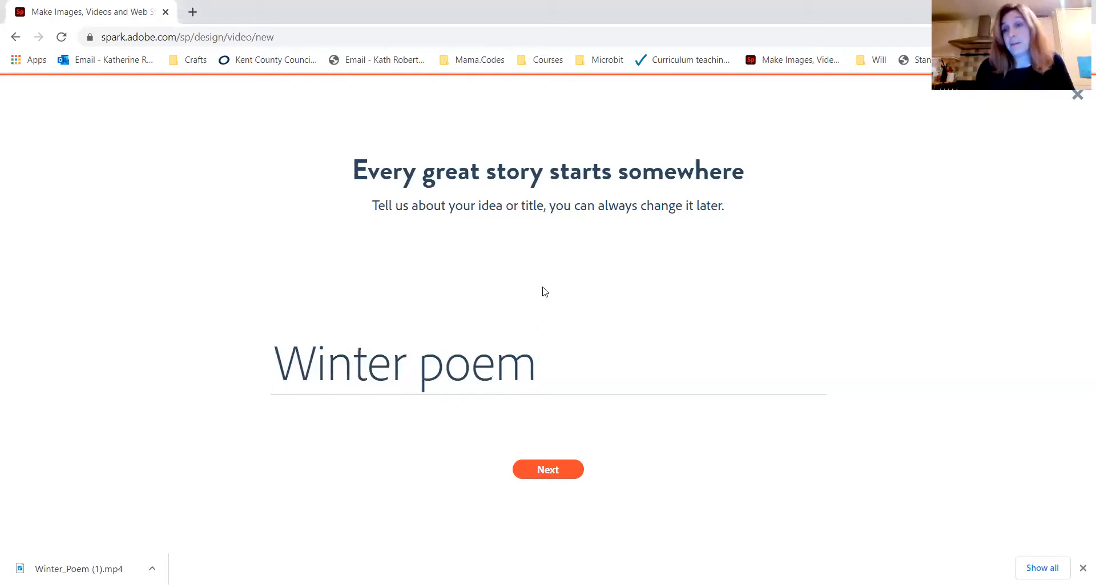
pyautogui.click(566, 469)
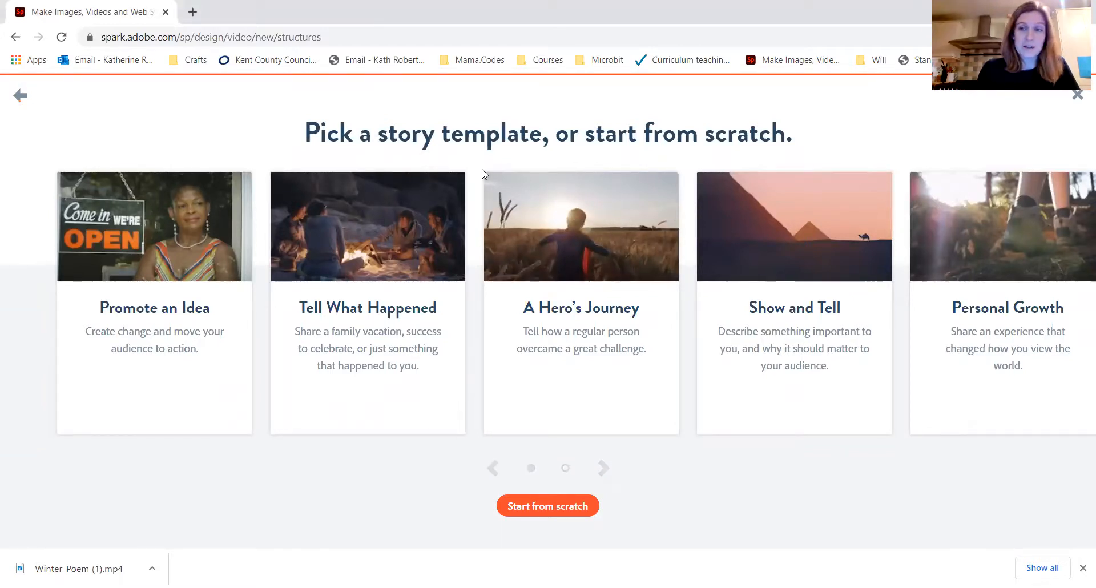
pyautogui.click(559, 507)
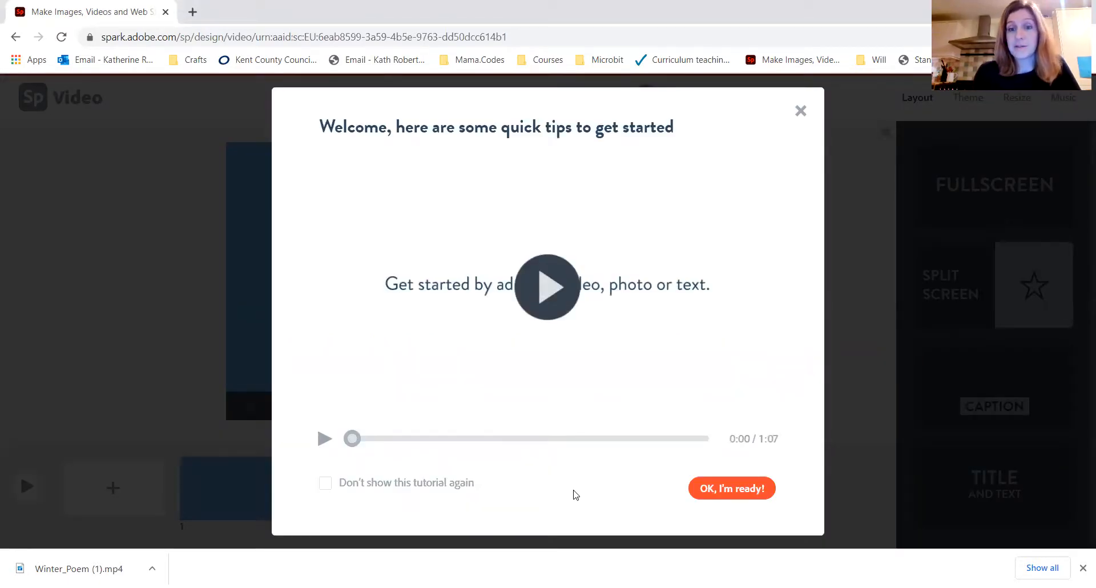
pyautogui.click(741, 493)
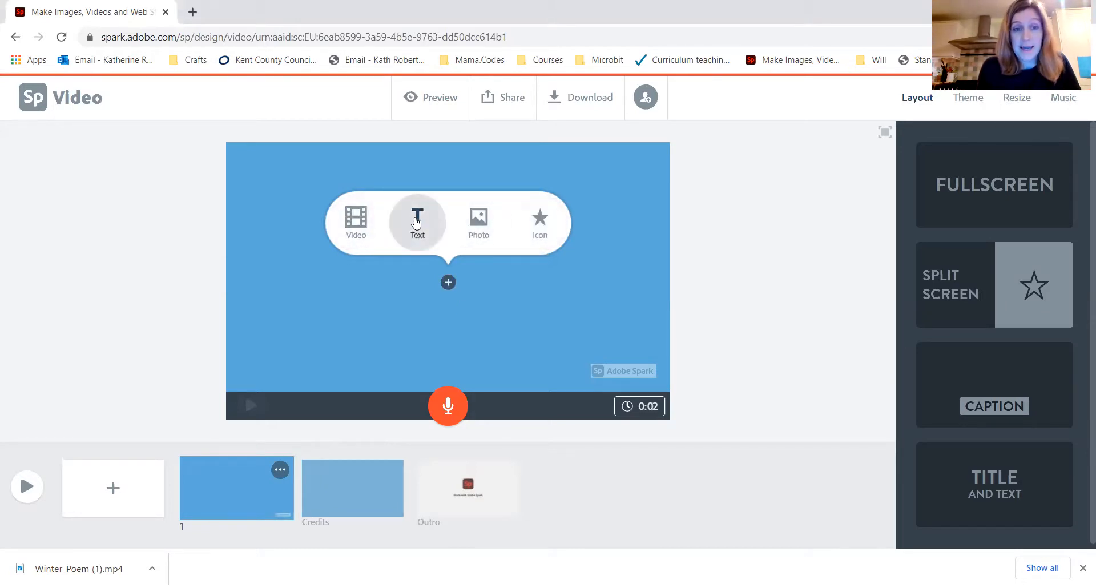
# Add the title text "Winter" to the first slide and add three blank slides after it
pyautogui.click(416, 223)
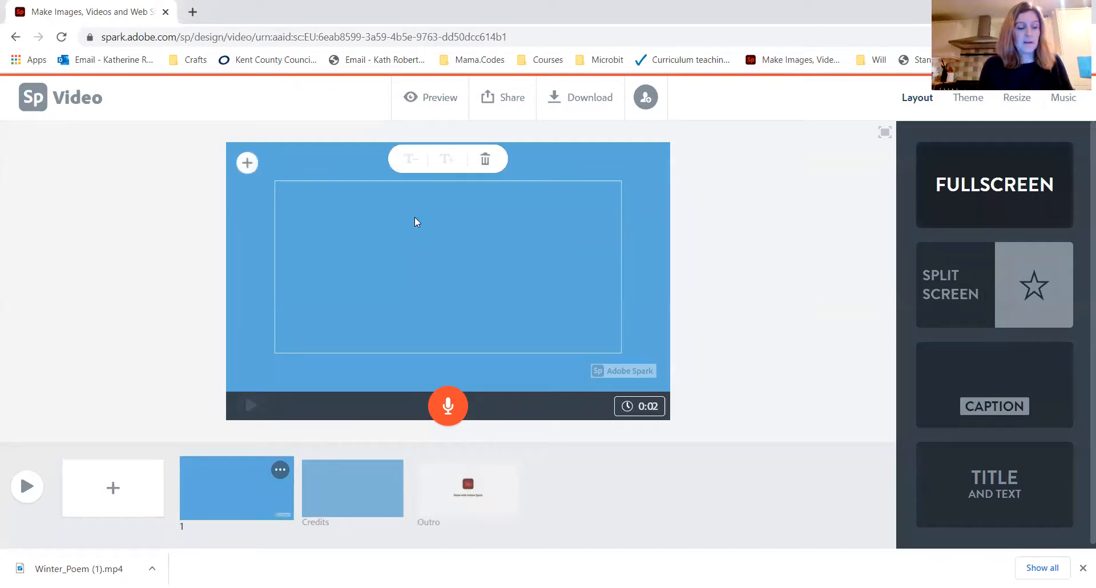
pyautogui.write('Winter')
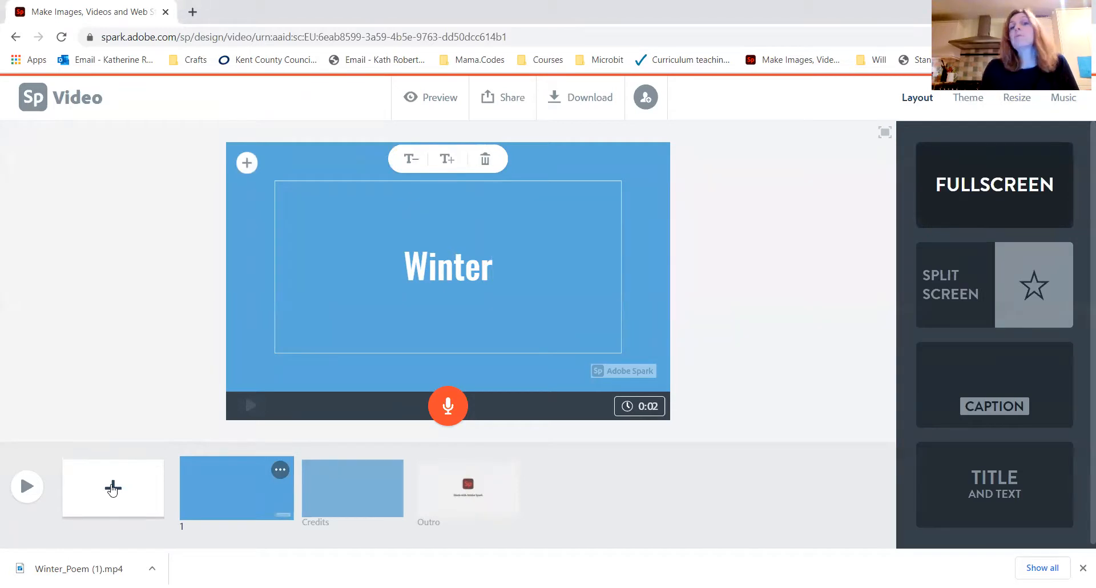
pyautogui.click(113, 489)
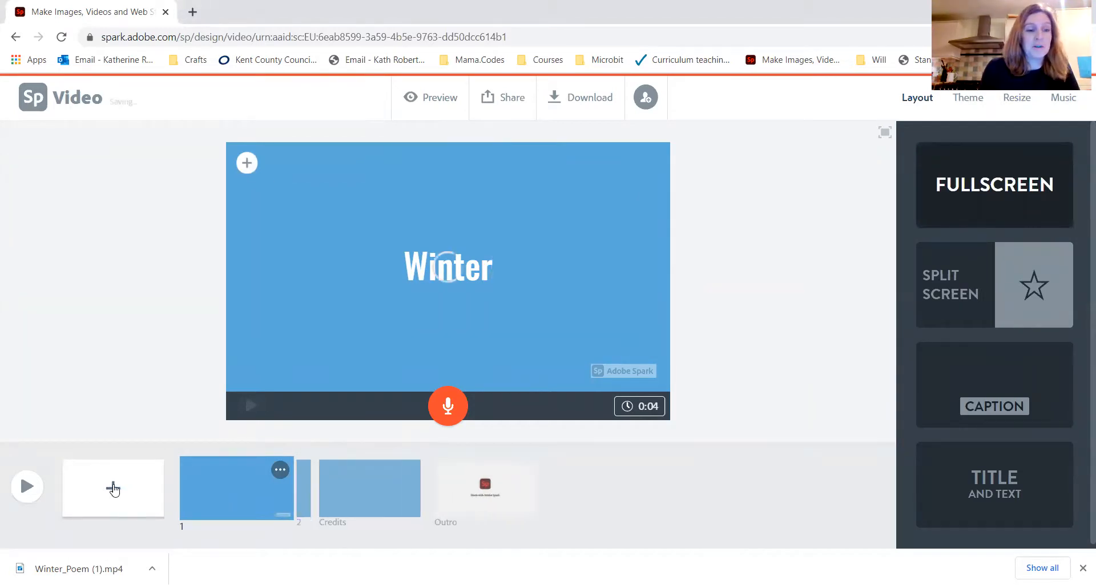
pyautogui.click(112, 489)
pyautogui.click(113, 489)
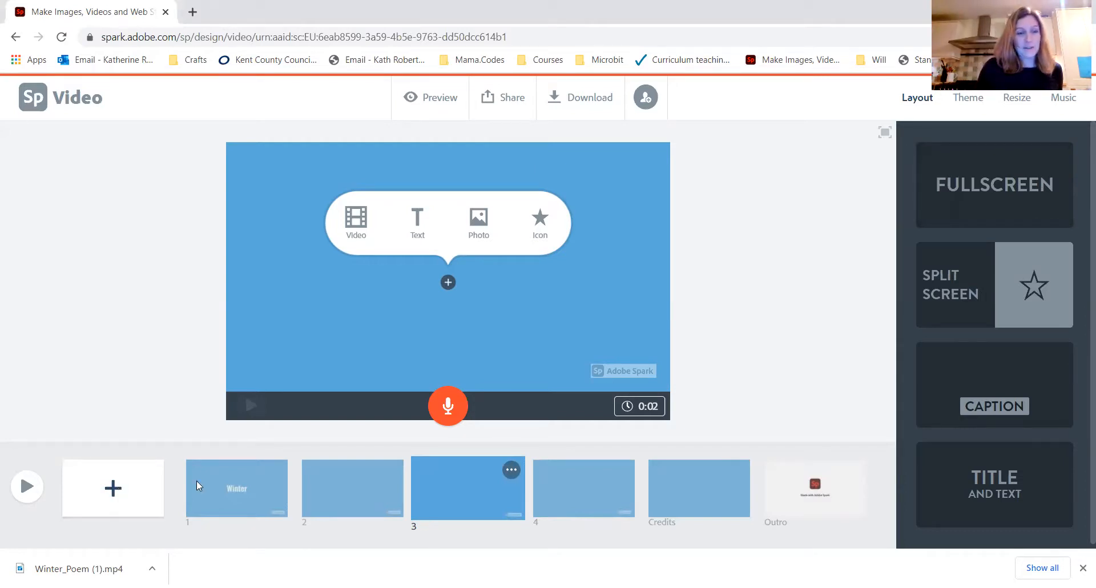
# Record a line of voice narration on slide 2 and another on slide 3
pyautogui.click(222, 502)
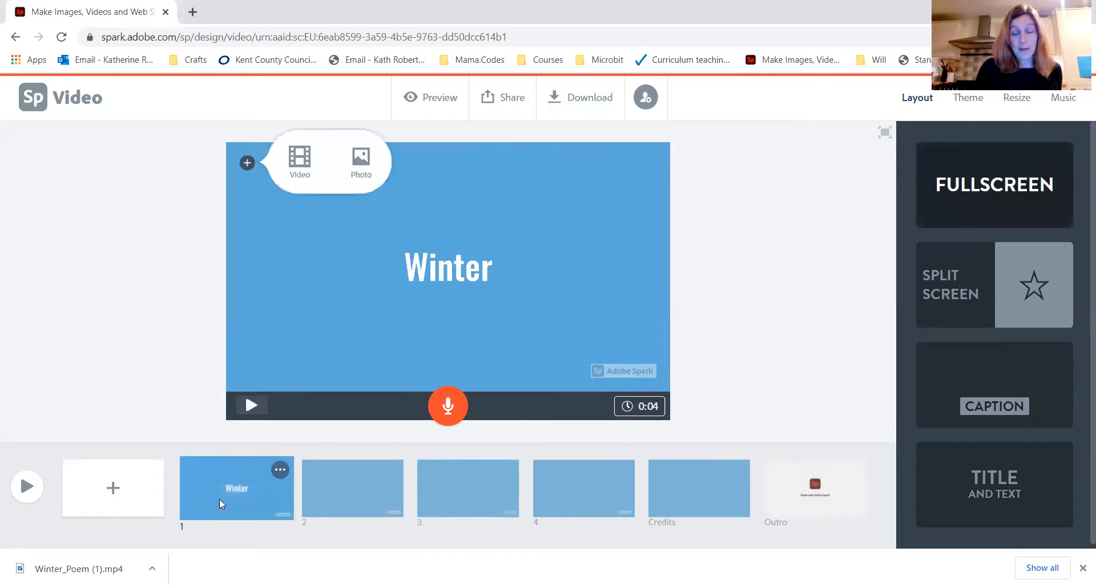
pyautogui.click(355, 489)
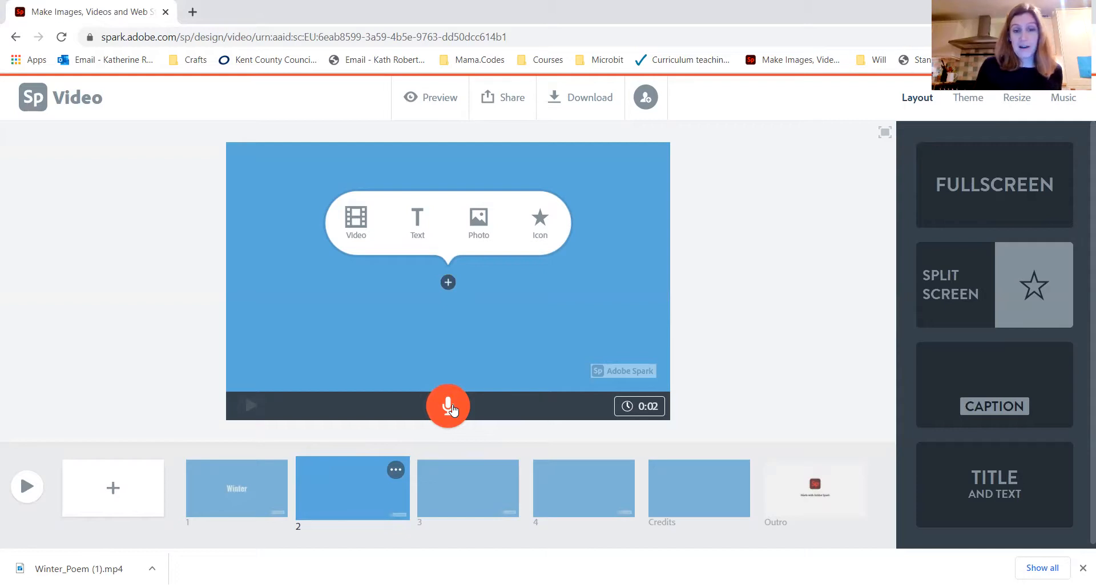
pyautogui.moveTo(448, 406); pyautogui.dragTo(448, 406)
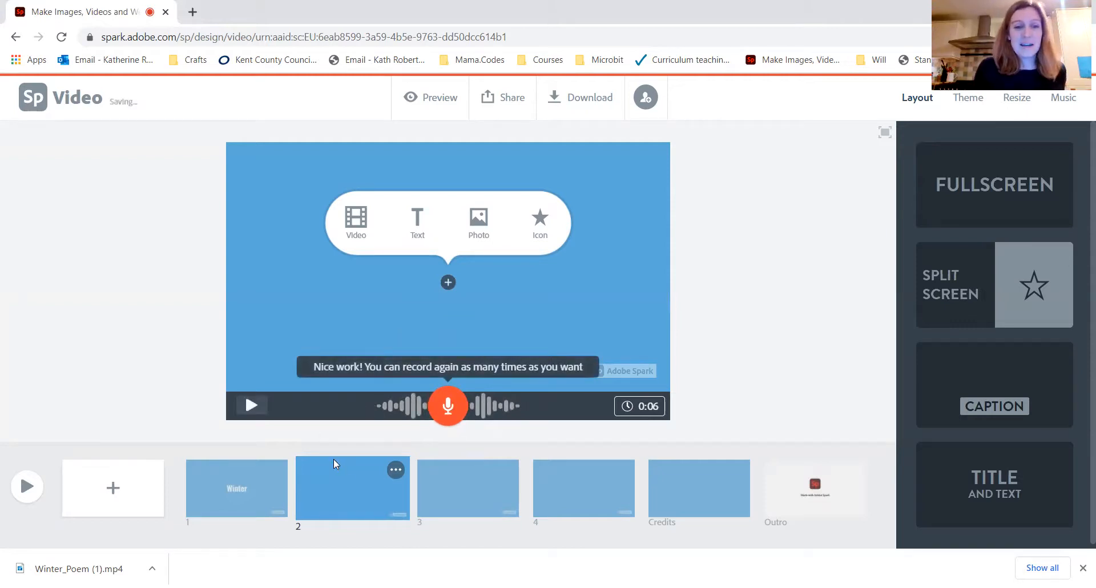
pyautogui.click(467, 486)
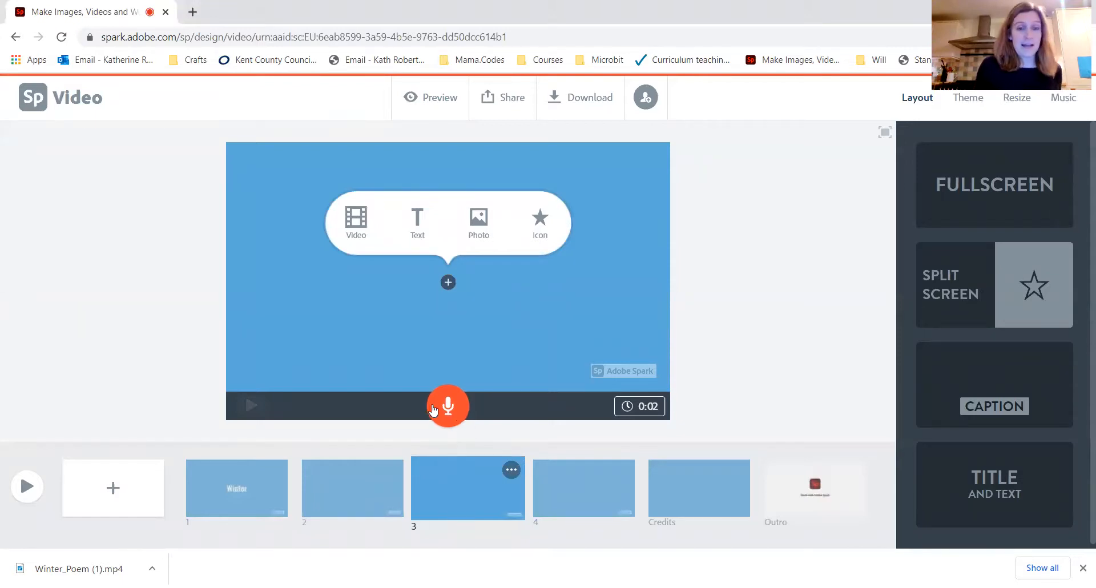
pyautogui.moveTo(448, 409); pyautogui.dragTo(451, 399)
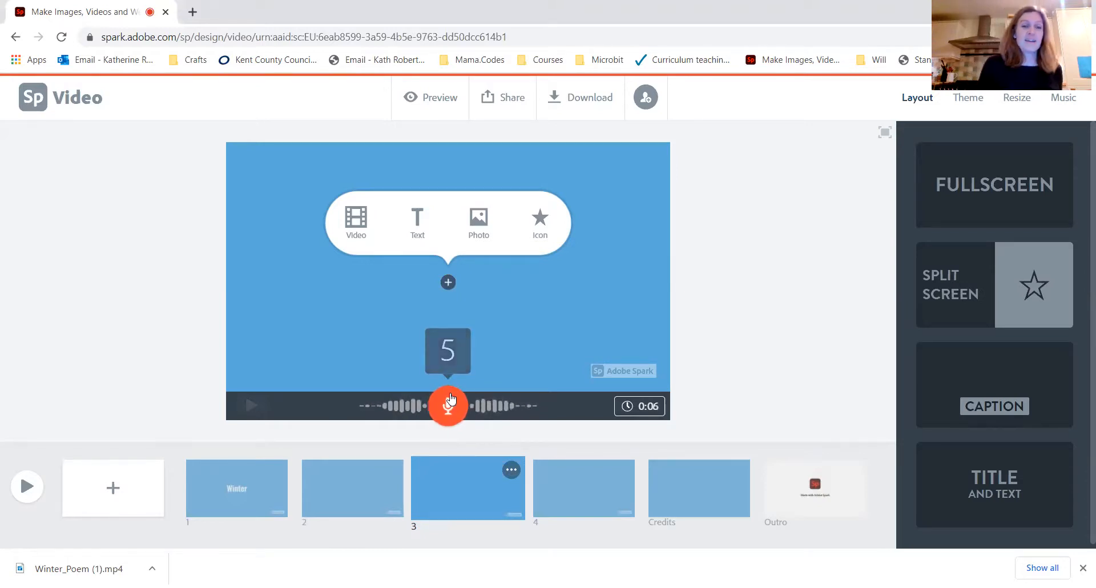
# Record voice narration on slide 4 and on a newly added fifth slide
pyautogui.click(573, 497)
pyautogui.moveTo(450, 406); pyautogui.dragTo(451, 406)
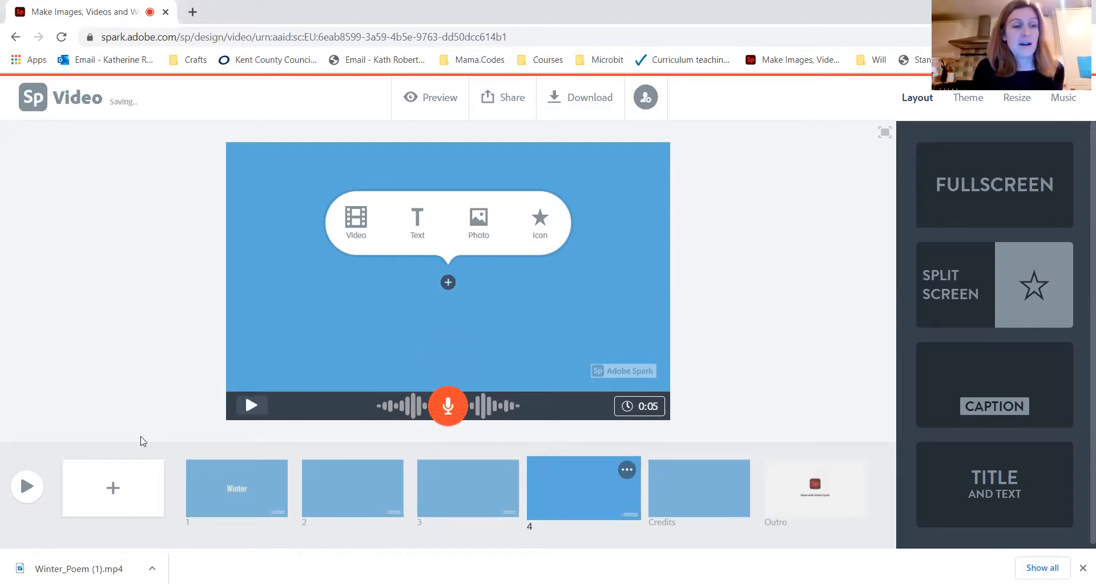
pyautogui.click(112, 494)
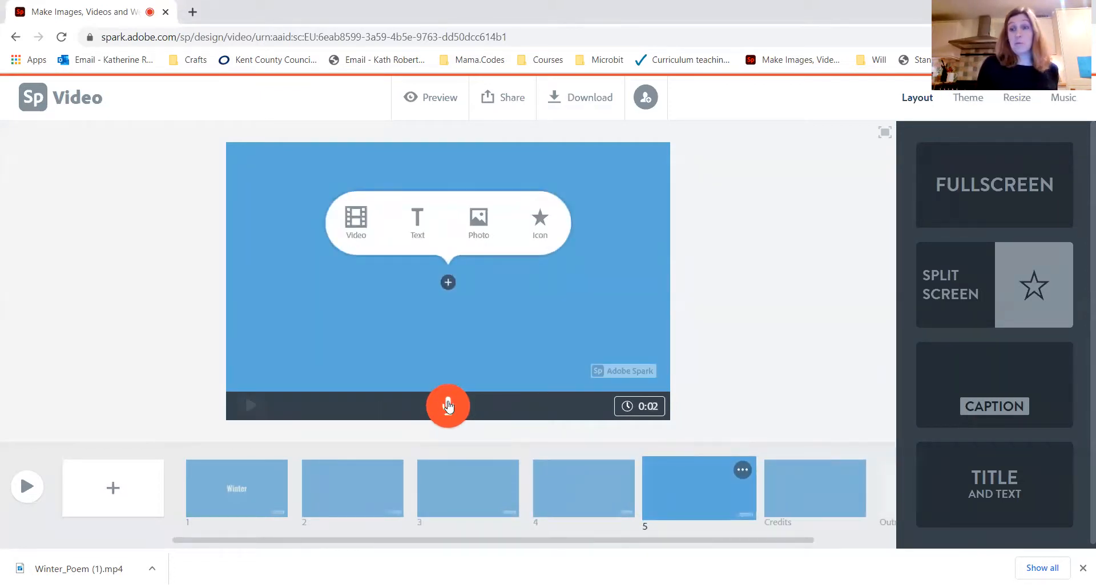
pyautogui.moveTo(450, 403); pyautogui.dragTo(450, 403)
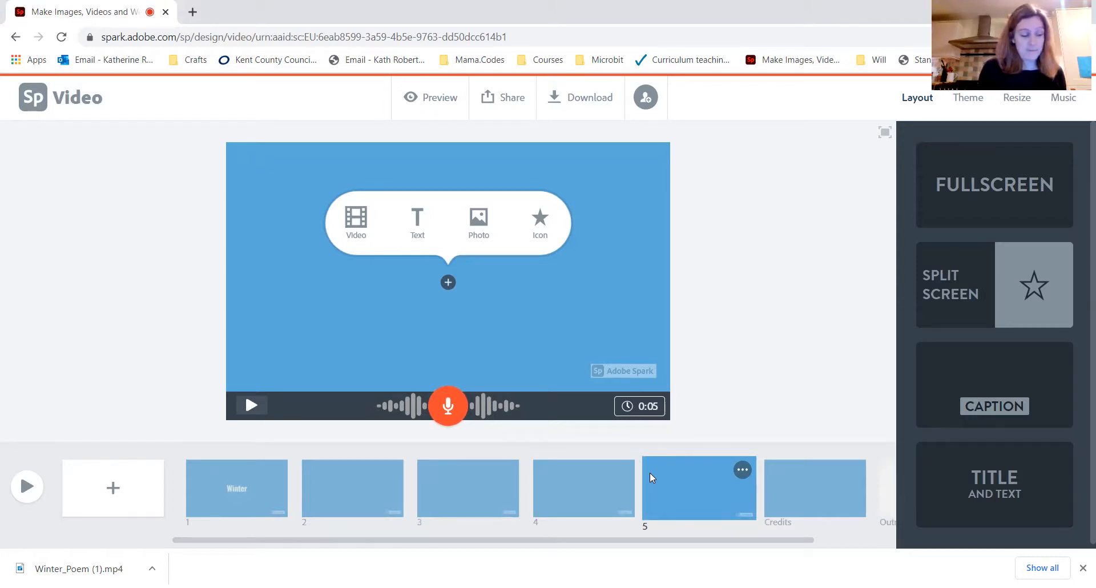
# Apply the Sage theme to the video in its blue colour variant
pyautogui.click(230, 485)
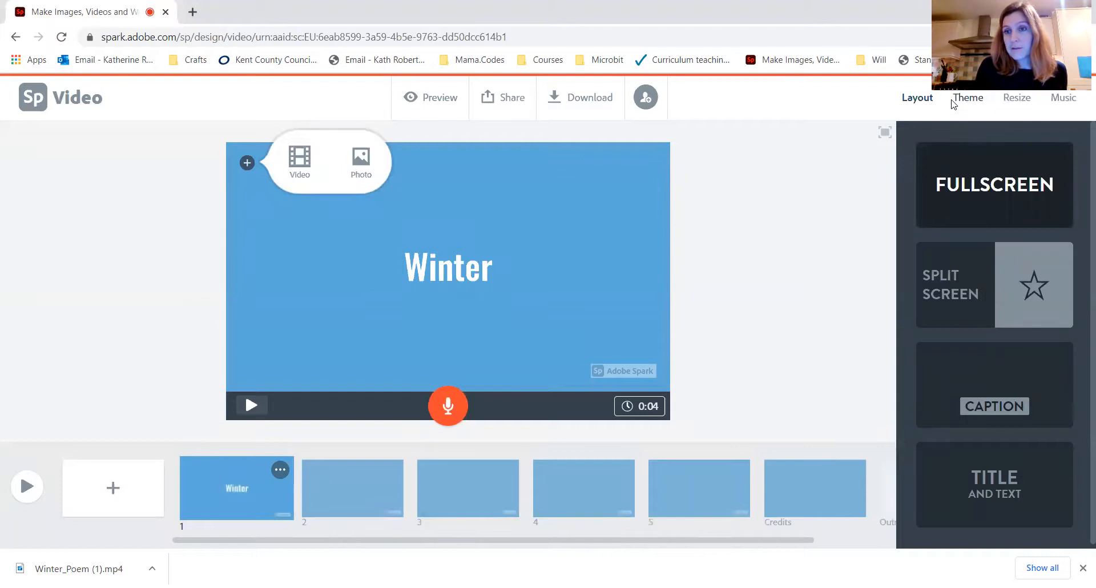
pyautogui.click(970, 98)
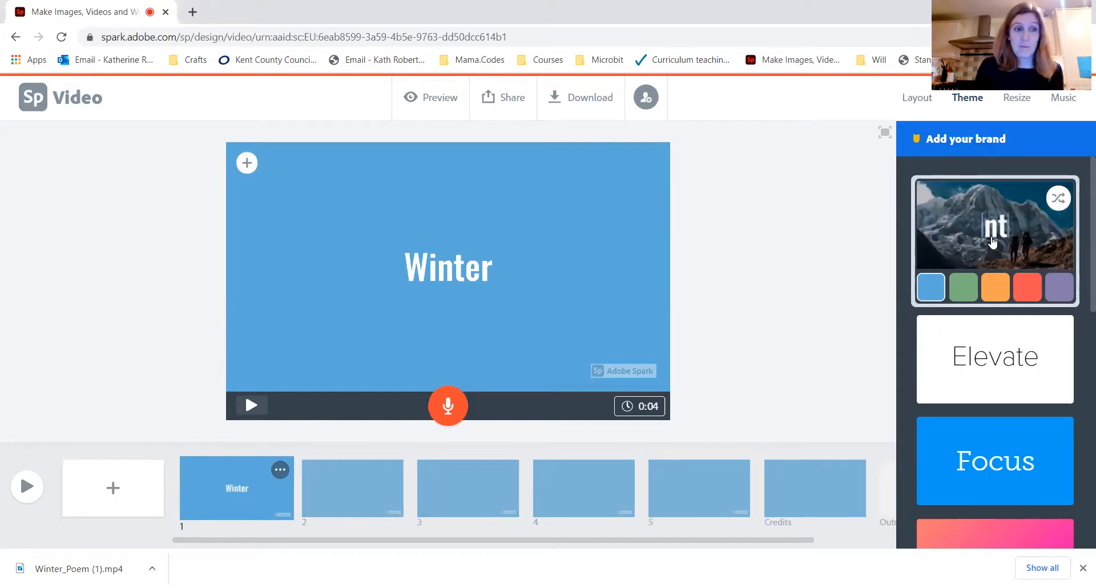
pyautogui.scroll(-6, 1006, 295)
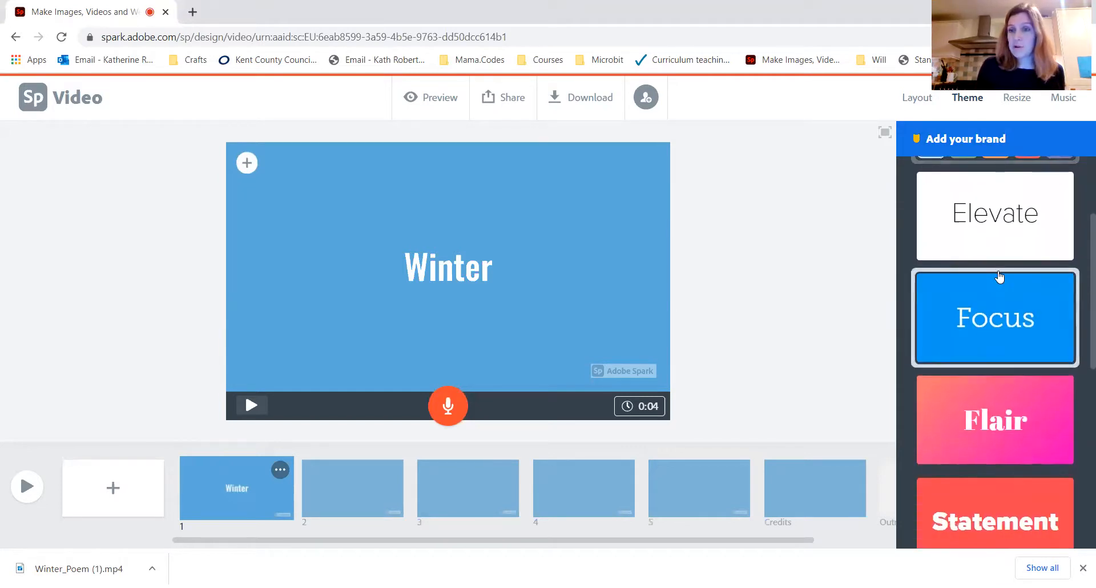
pyautogui.scroll(-4, 998, 277)
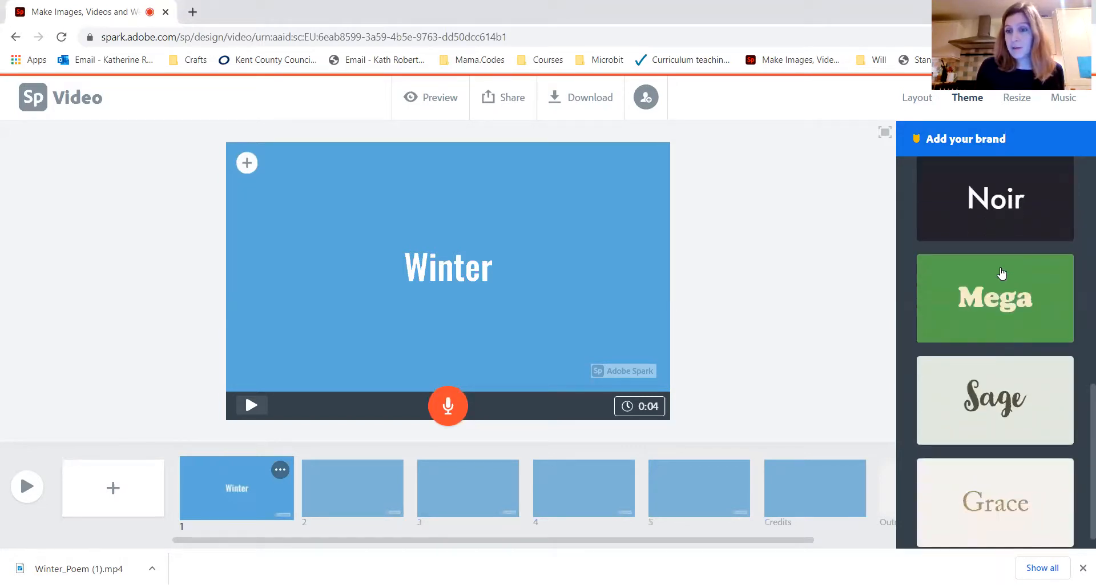
pyautogui.click(994, 410)
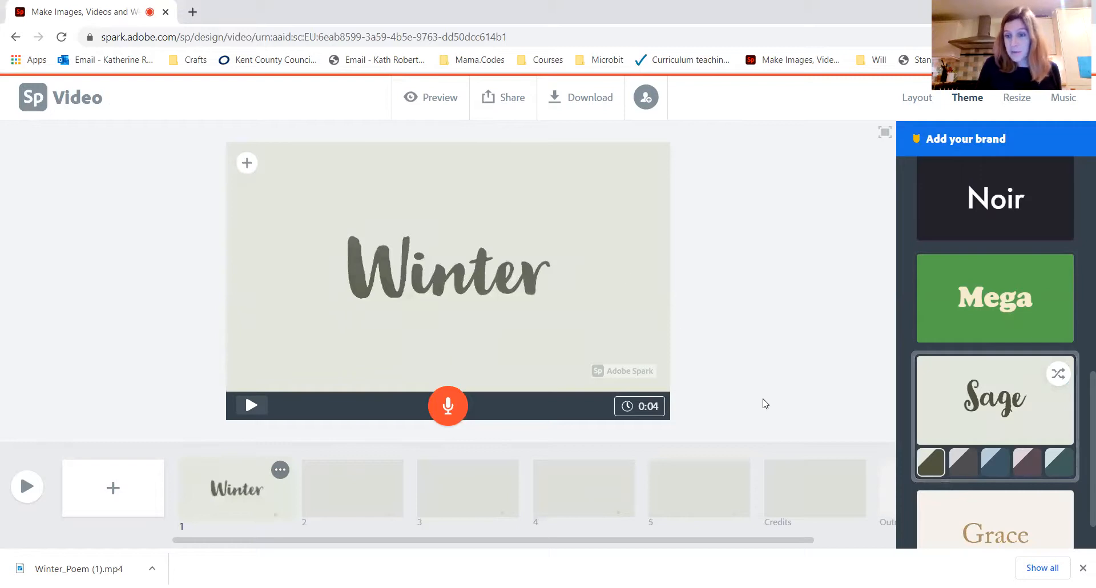
pyautogui.click(998, 463)
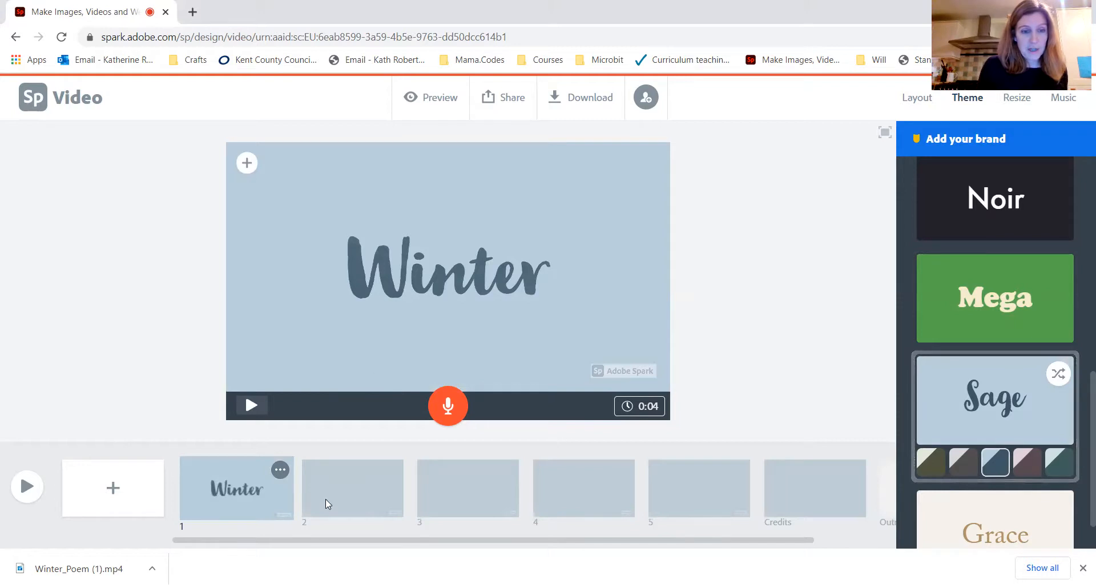
# Search the free photos for "geese" and fill slide 2 with the photo of dark geese flying across a pale blue sky
pyautogui.click(356, 491)
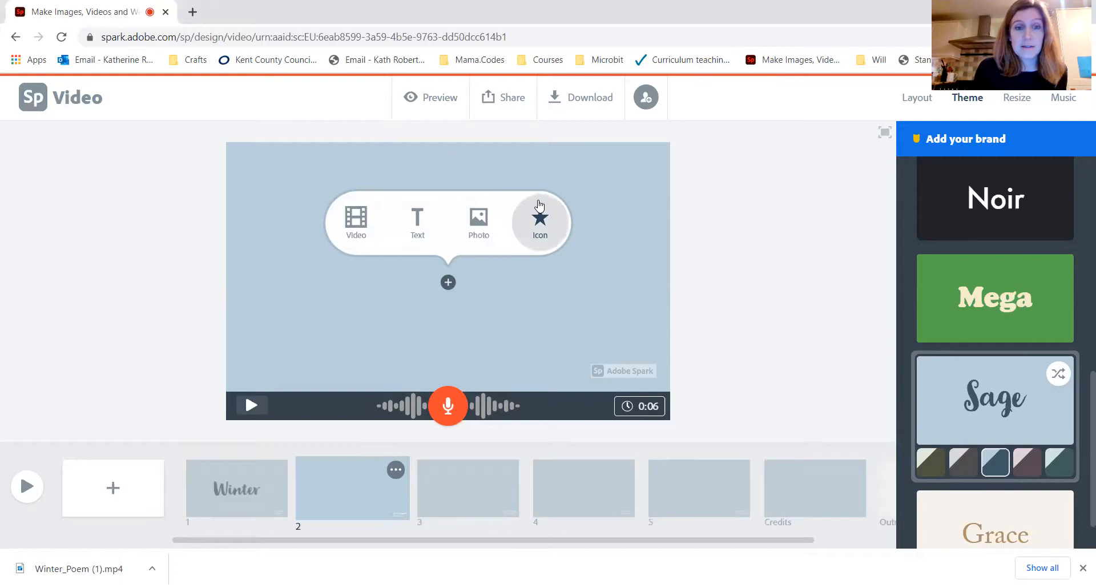
pyautogui.click(478, 223)
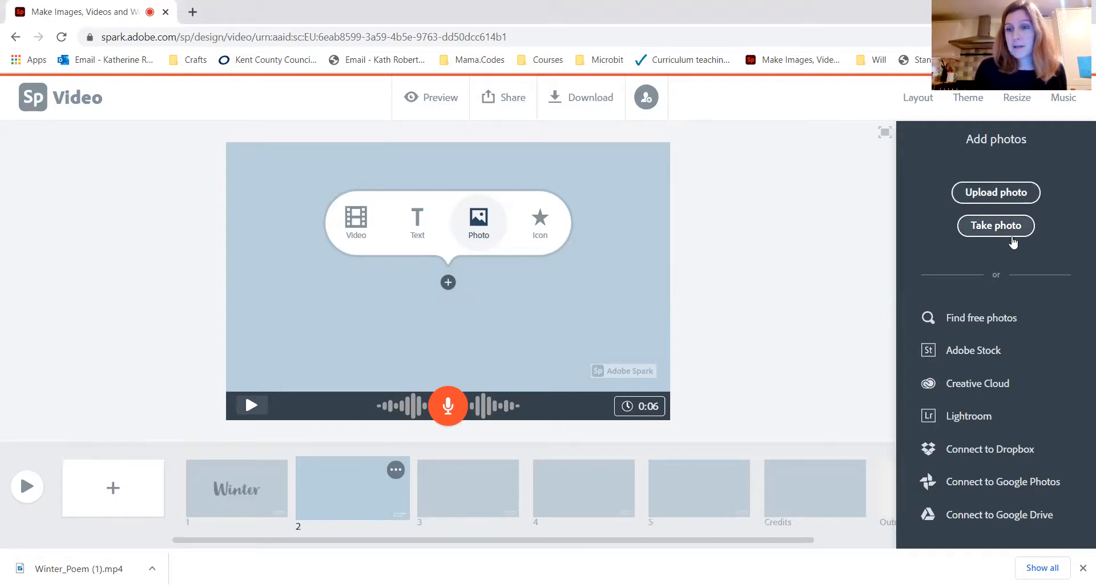
pyautogui.click(966, 324)
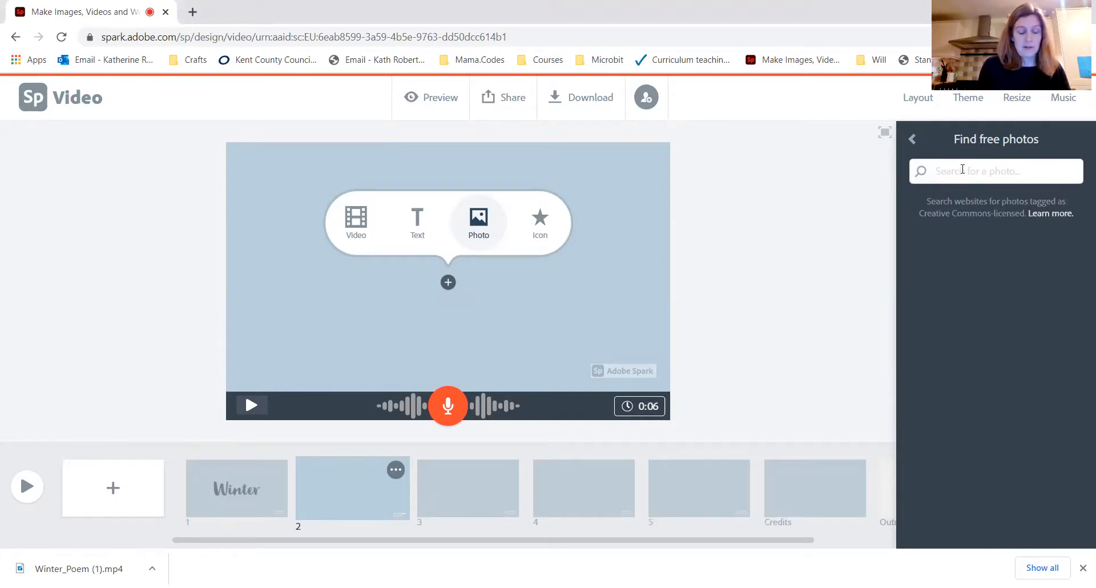
pyautogui.write('geese')
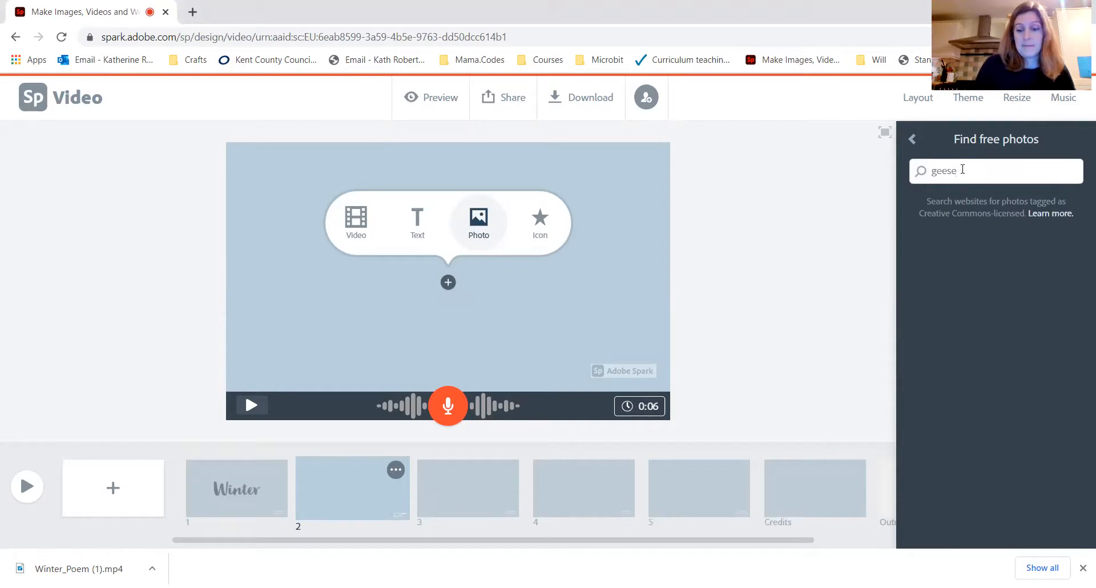
pyautogui.press('Return')
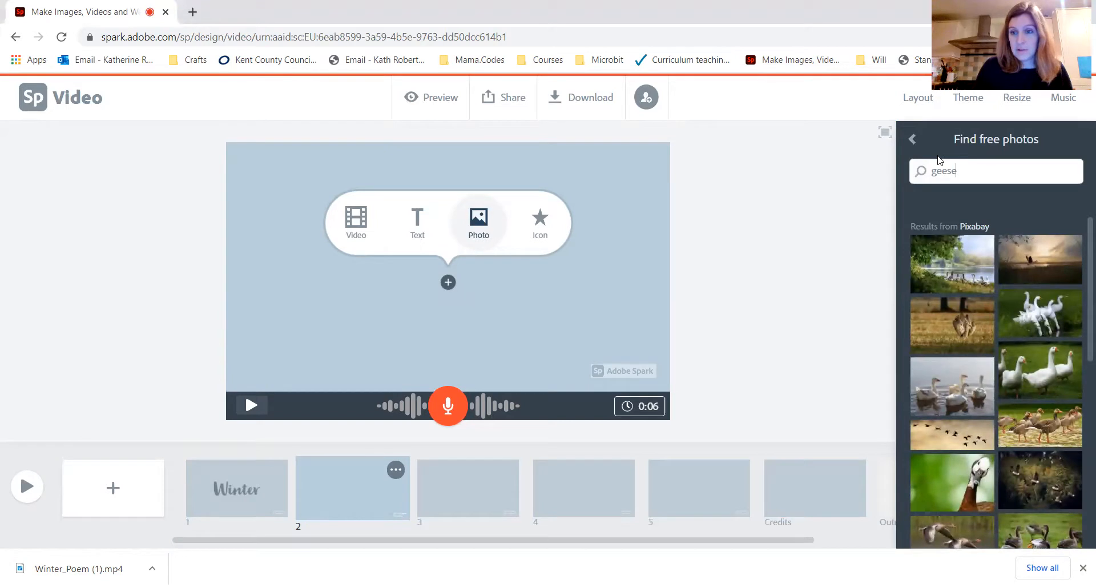
pyautogui.scroll(-1, 993, 268)
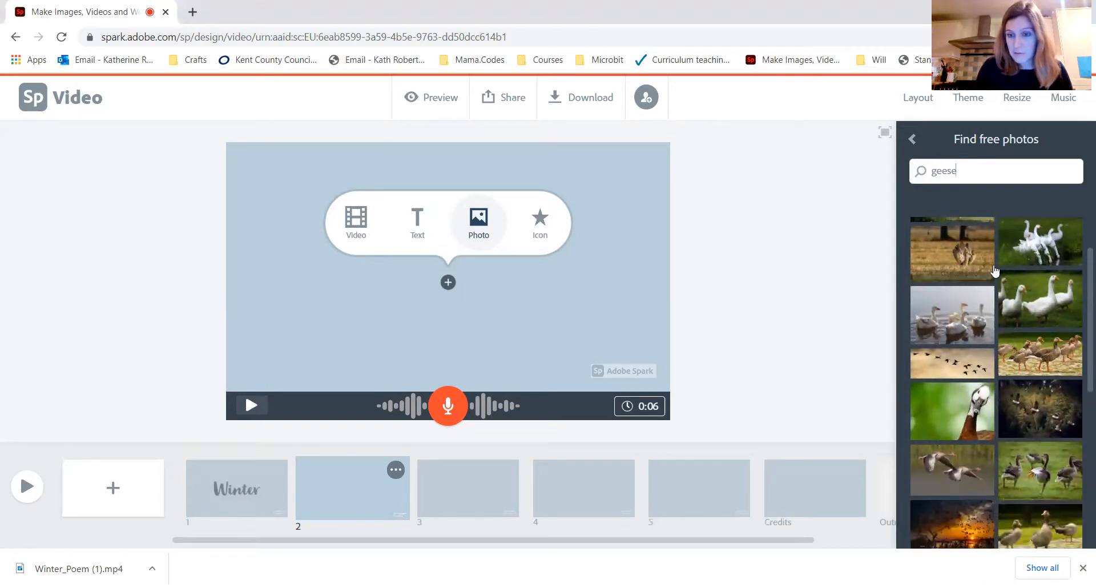
pyautogui.scroll(-1, 993, 271)
pyautogui.scroll(-3, 995, 274)
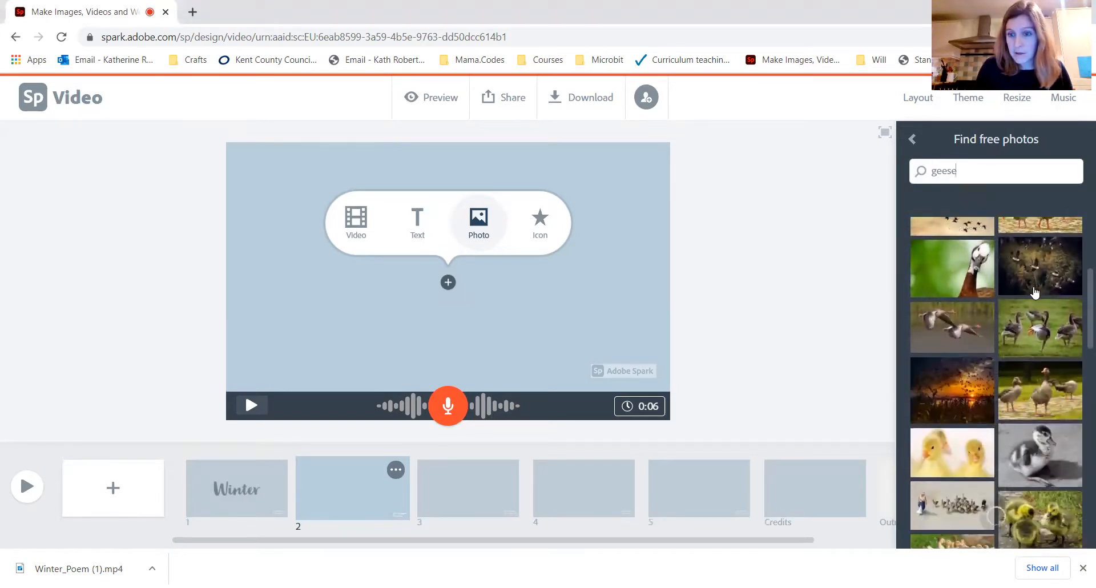
pyautogui.scroll(-2, 1034, 292)
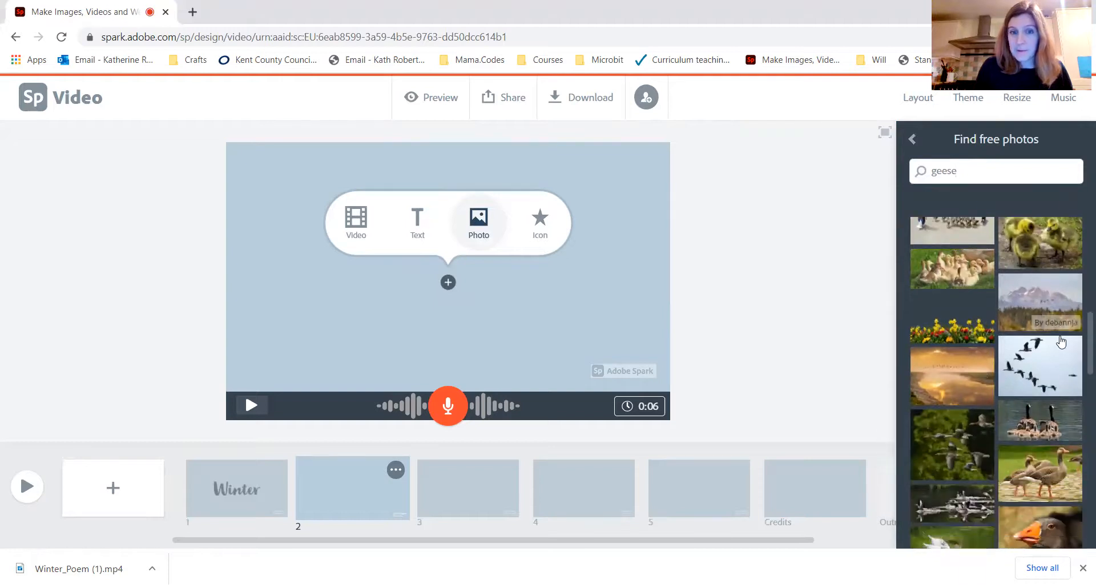
pyautogui.click(1040, 357)
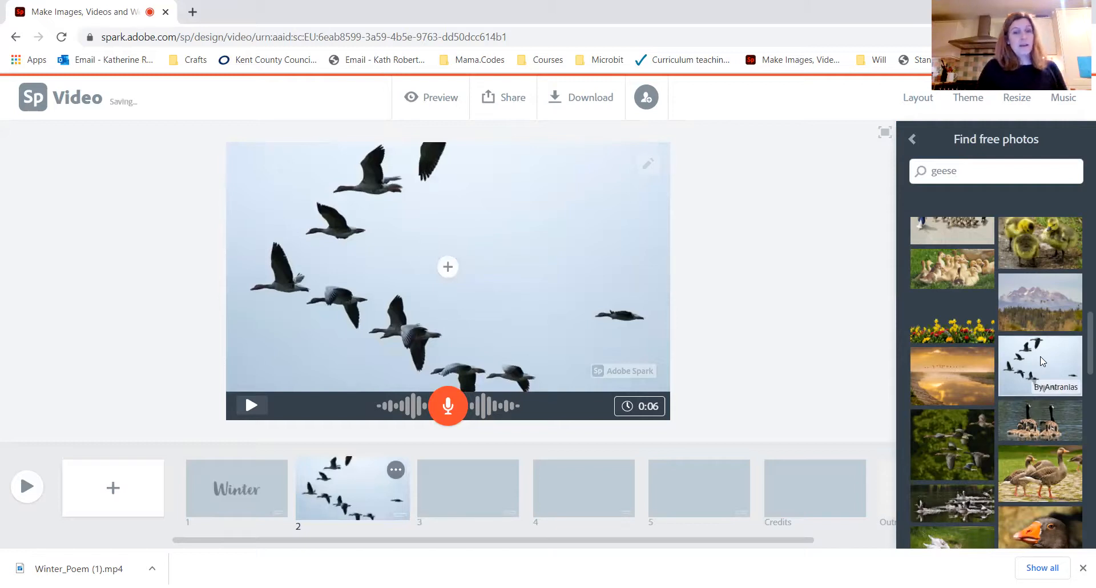
# Search the free photos for "winter" and fill slide 3 with the photo of a large frost-covered tree under a blue sky
pyautogui.click(474, 486)
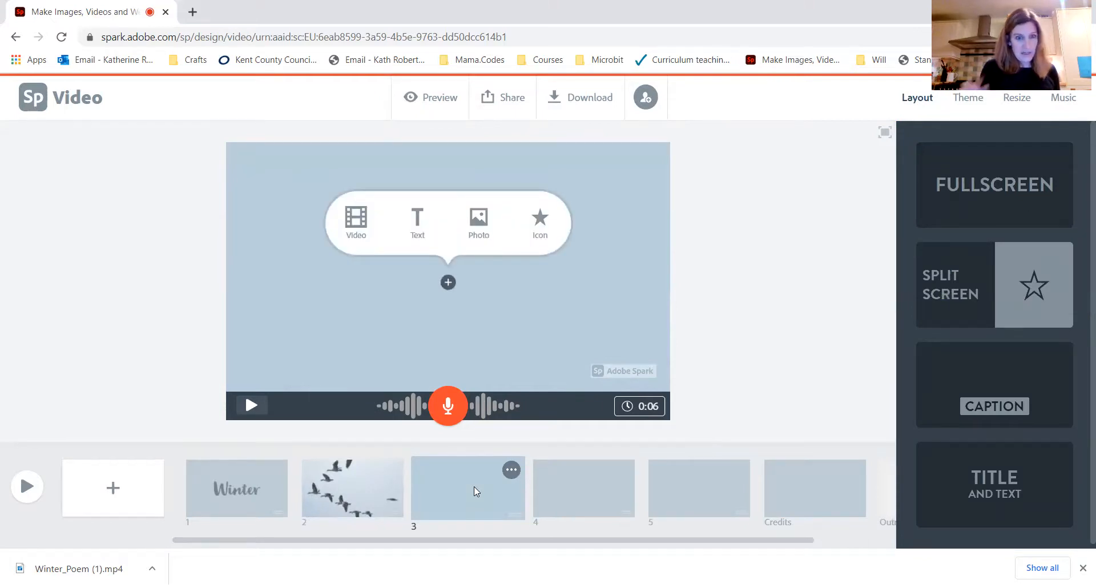
pyautogui.click(478, 227)
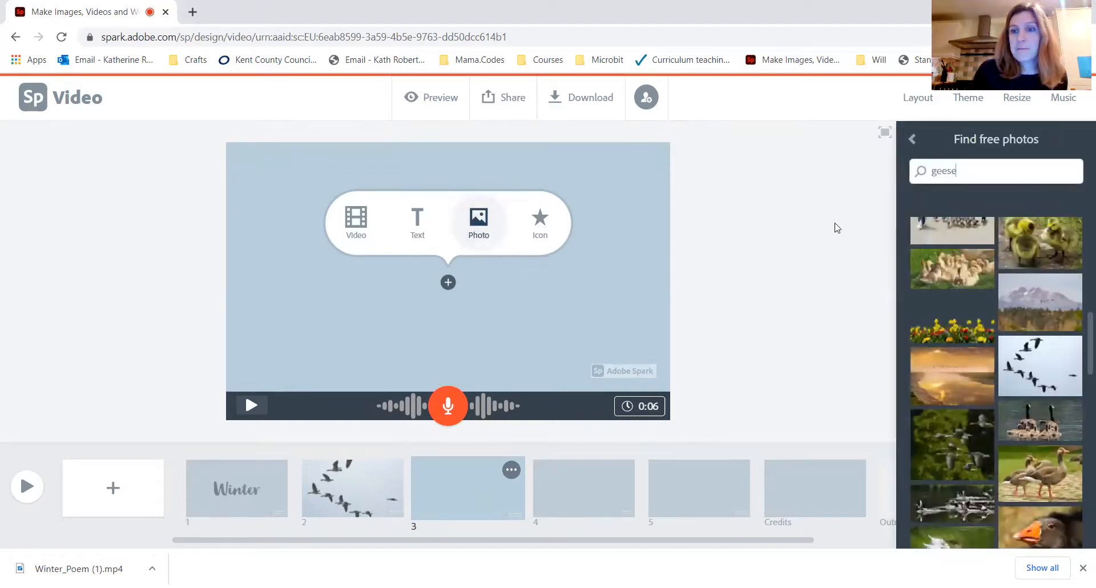
pyautogui.press('BackSpace')
pyautogui.press('BackSpace')
pyautogui.press('BackSpace')
pyautogui.press('BackSpace')
pyautogui.press('BackSpace')
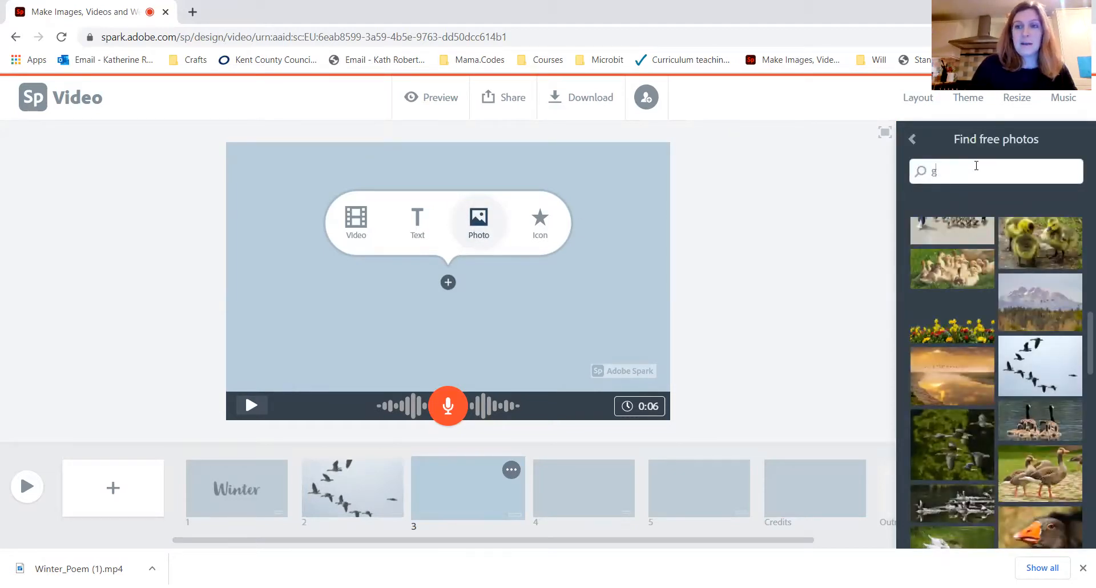
pyautogui.write('winter')
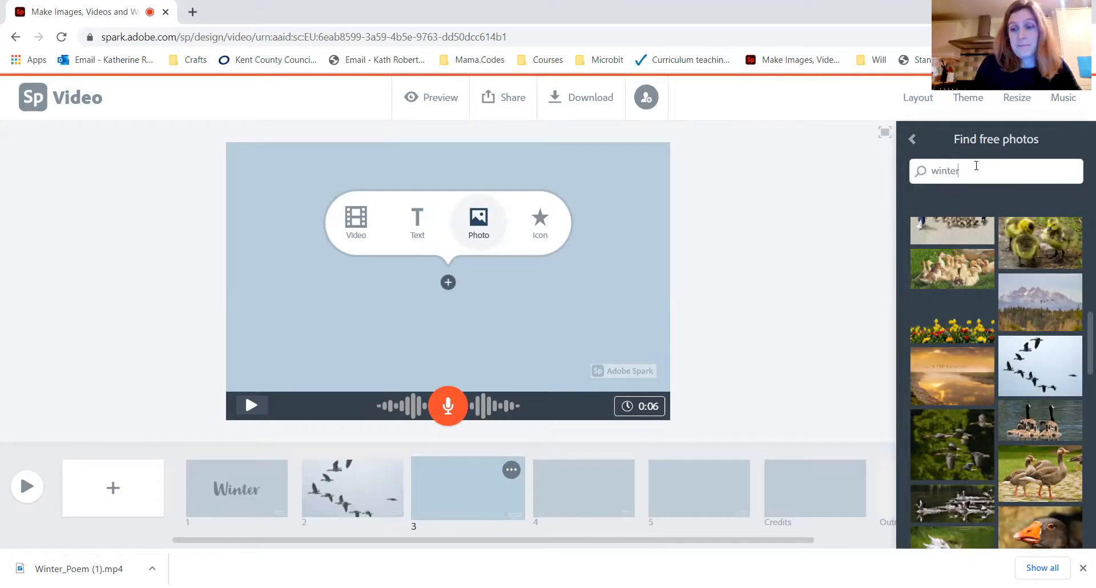
pyautogui.press('Return')
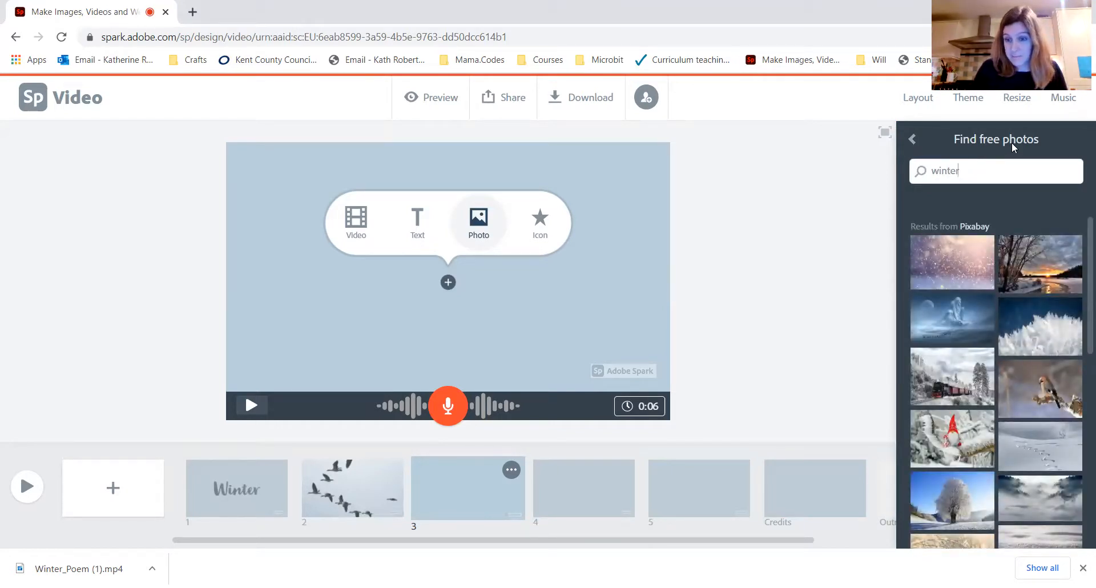
pyautogui.click(975, 500)
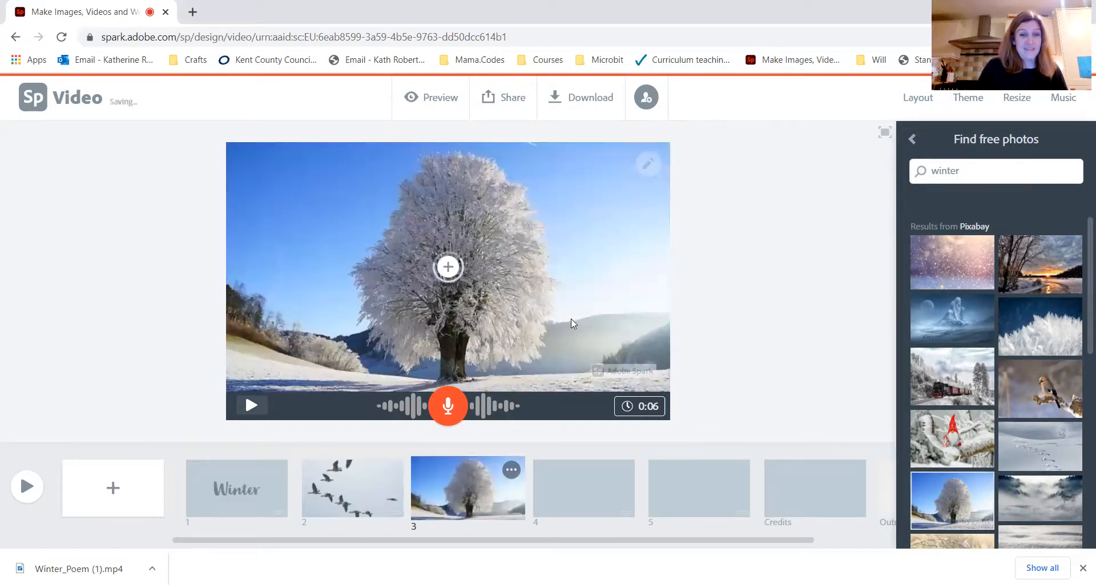
# Fill slide 4 with the free "winter" photo of a sunset behind bare trees and a snowy riverbank
pyautogui.click(600, 478)
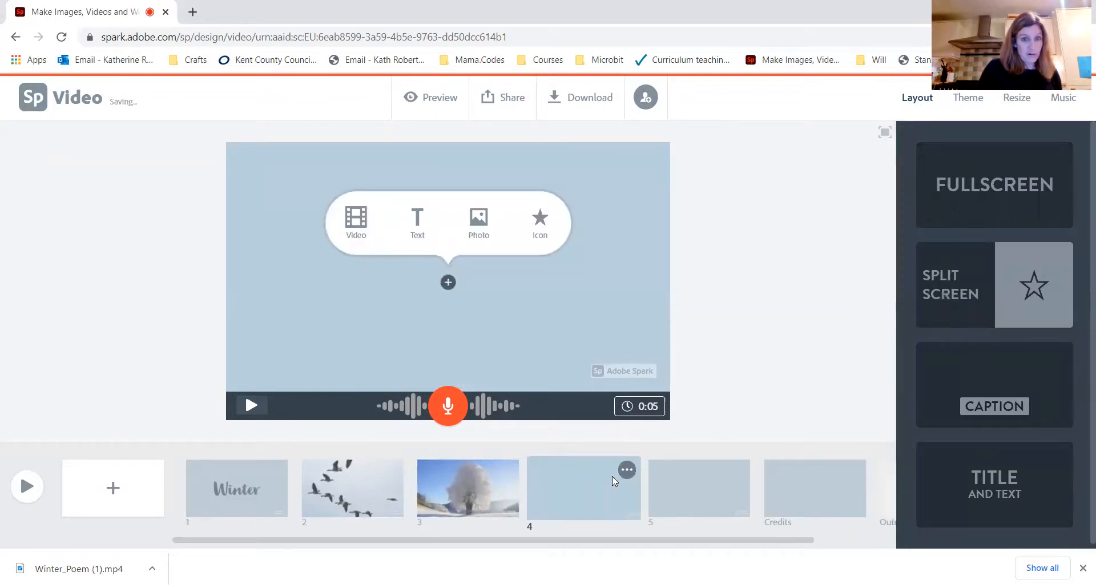
pyautogui.click(486, 245)
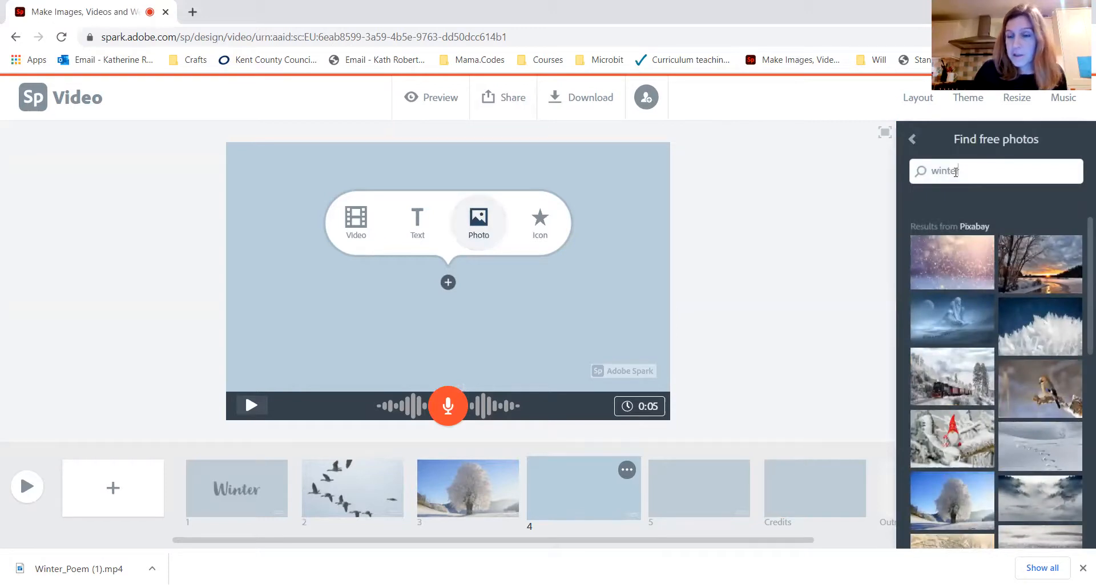
pyautogui.click(1029, 260)
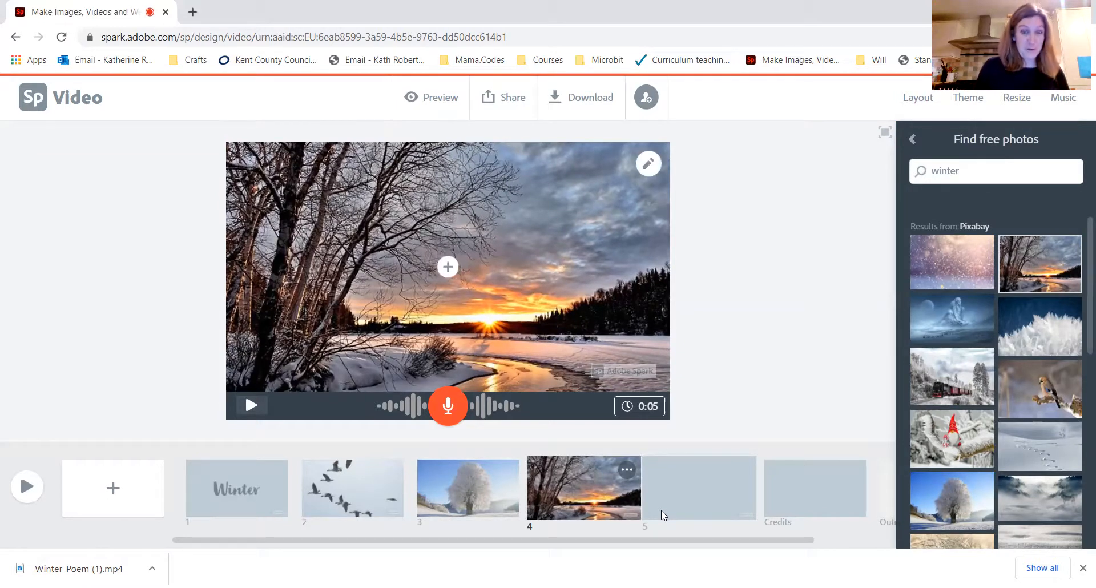
# Search the free photos for "winter wind" and fill slide 5 with the photo of bare windswept trees on snow
pyautogui.click(669, 489)
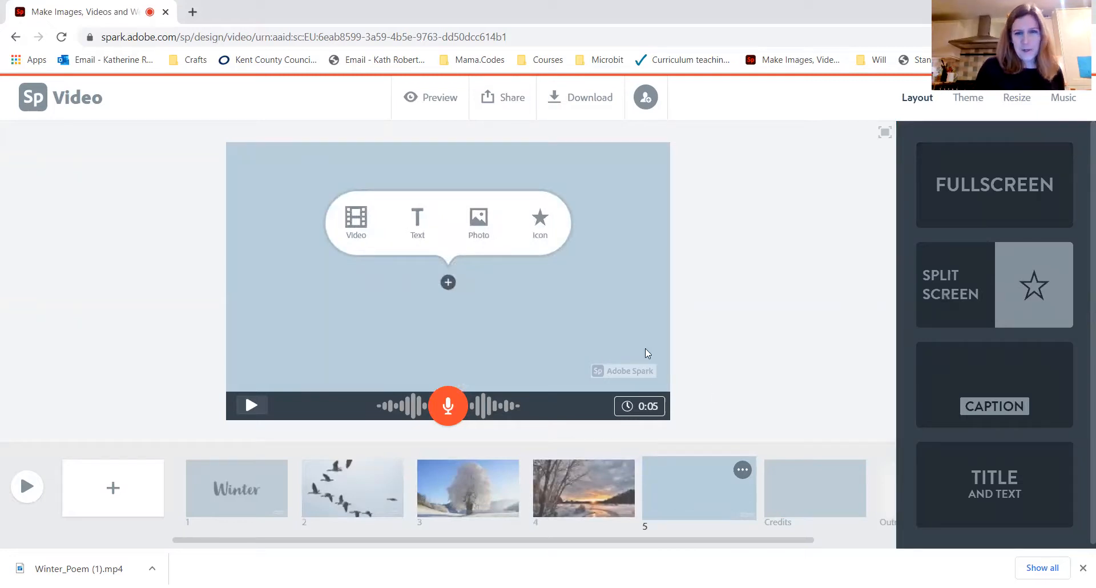
pyautogui.click(481, 230)
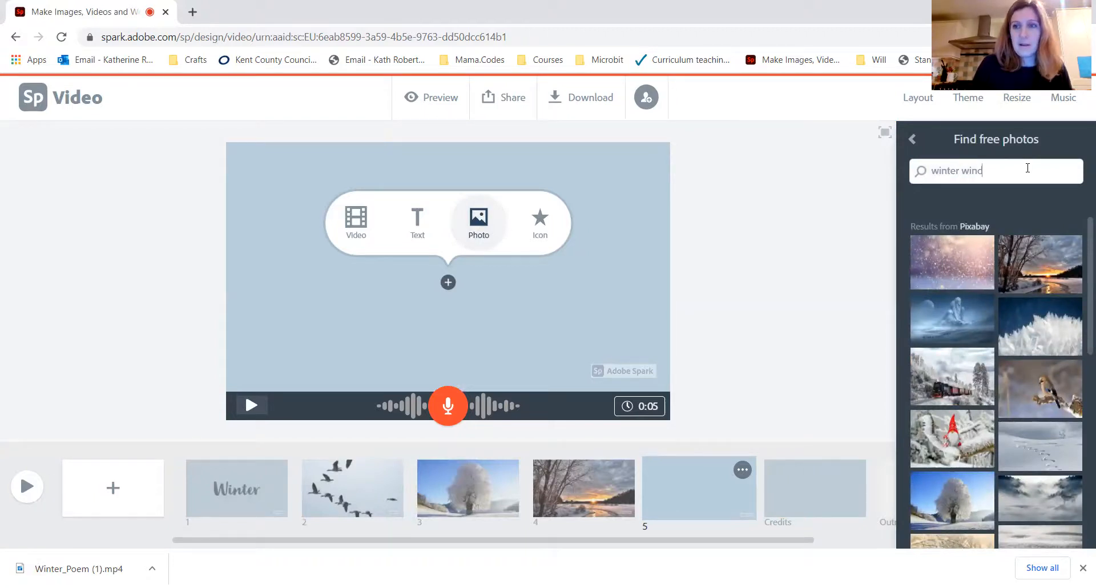
pyautogui.write('wind')
pyautogui.press('Return')
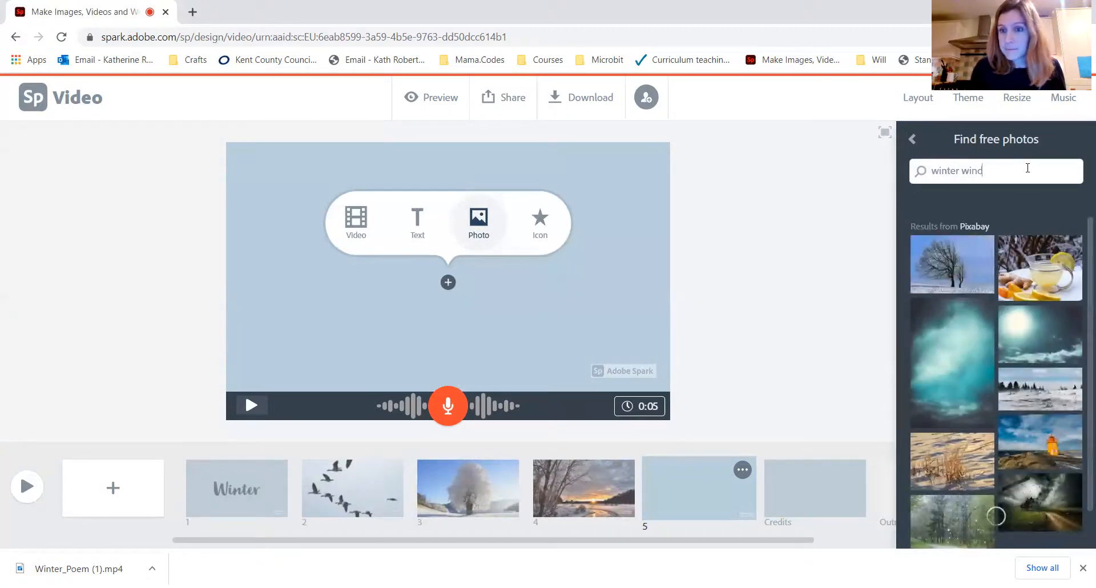
pyautogui.click(962, 266)
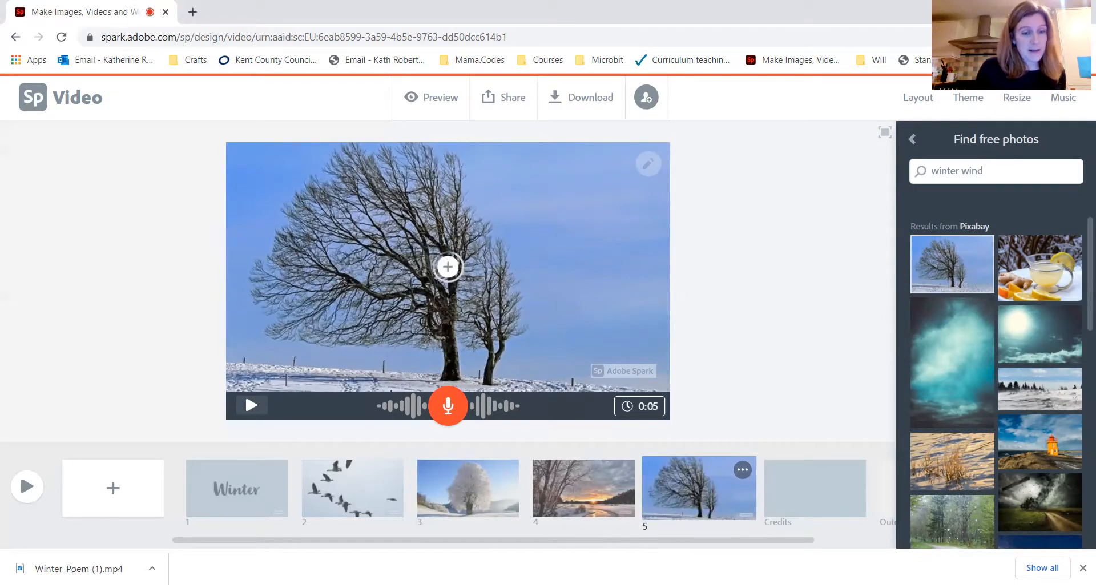
# Search the free photos for "winter" and put the snowy hillside with winding tracks behind the title on slide 1
pyautogui.click(266, 483)
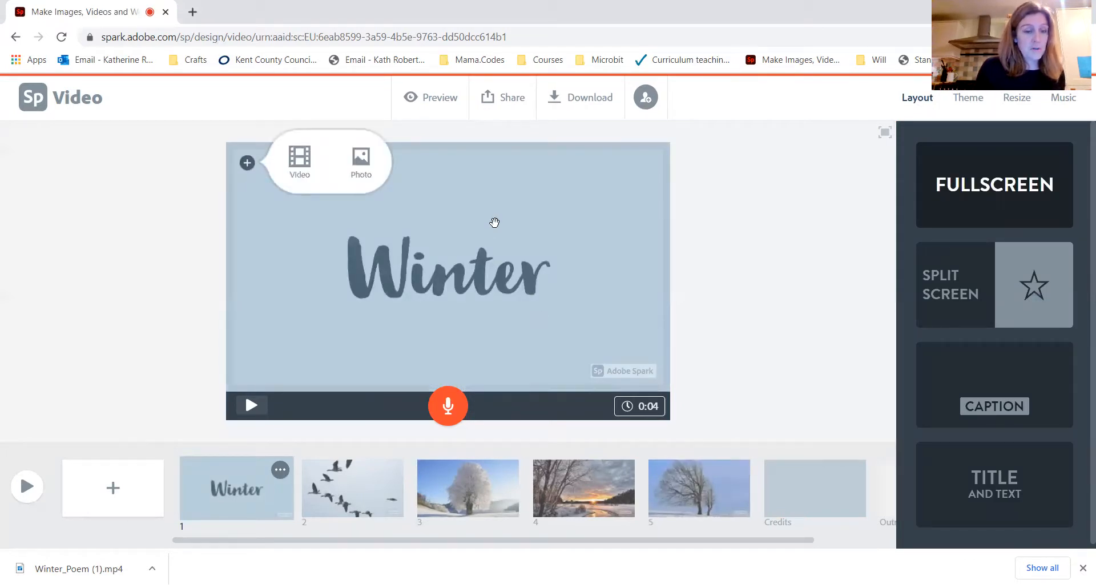
pyautogui.click(361, 161)
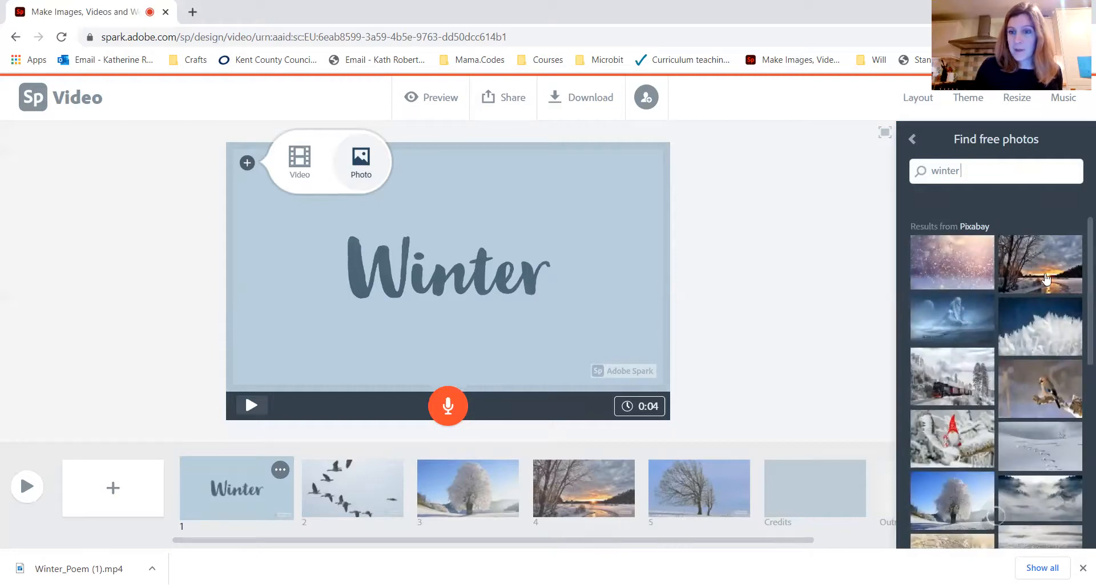
pyautogui.click(1027, 443)
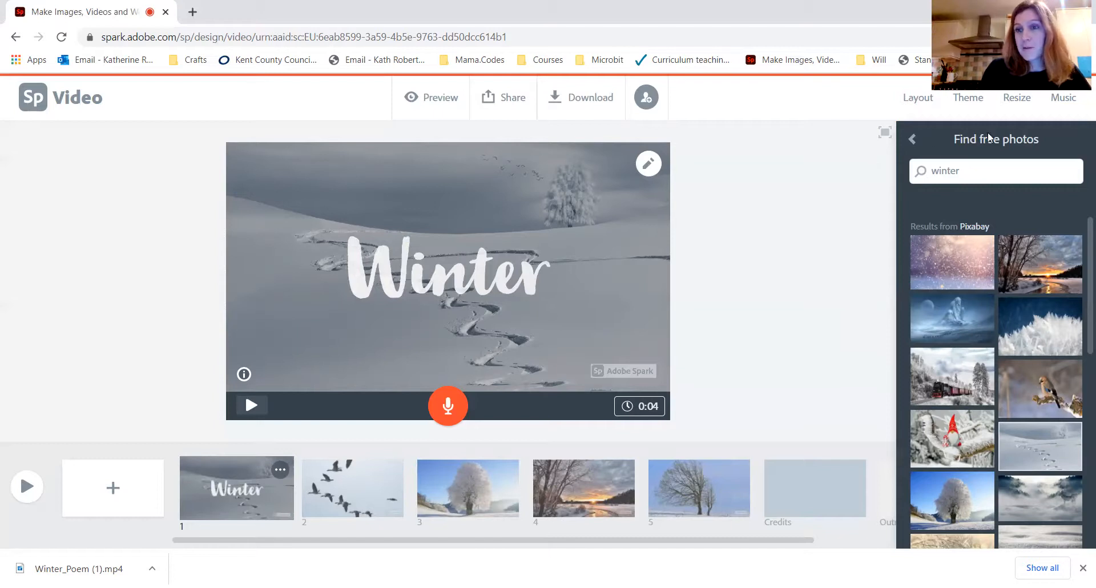
# Browse the background music tracks and listen to a sample of Old Country Accordion
pyautogui.click(1063, 98)
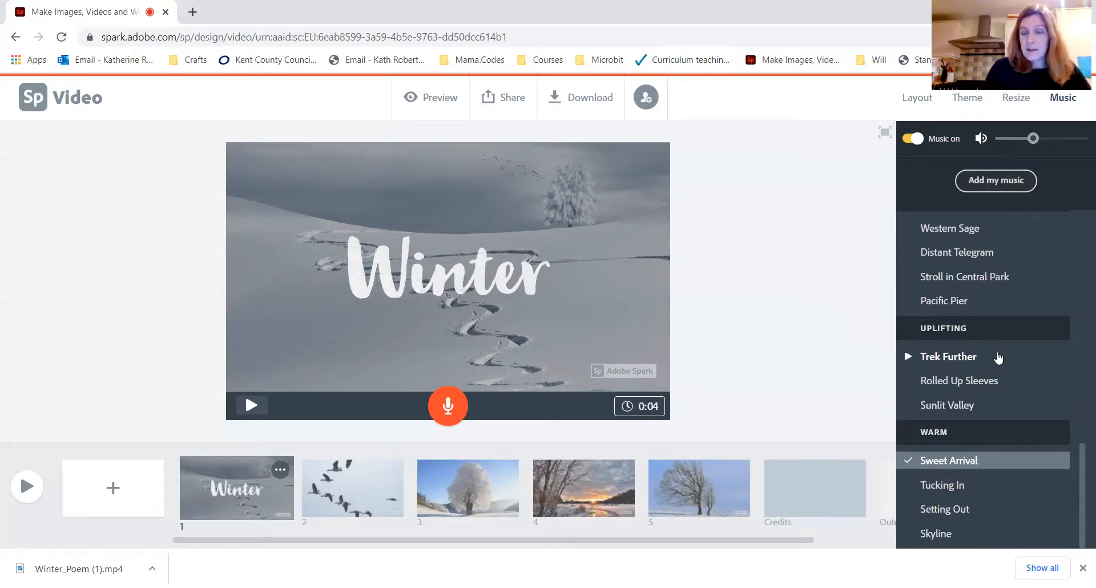
pyautogui.scroll(2, 999, 356)
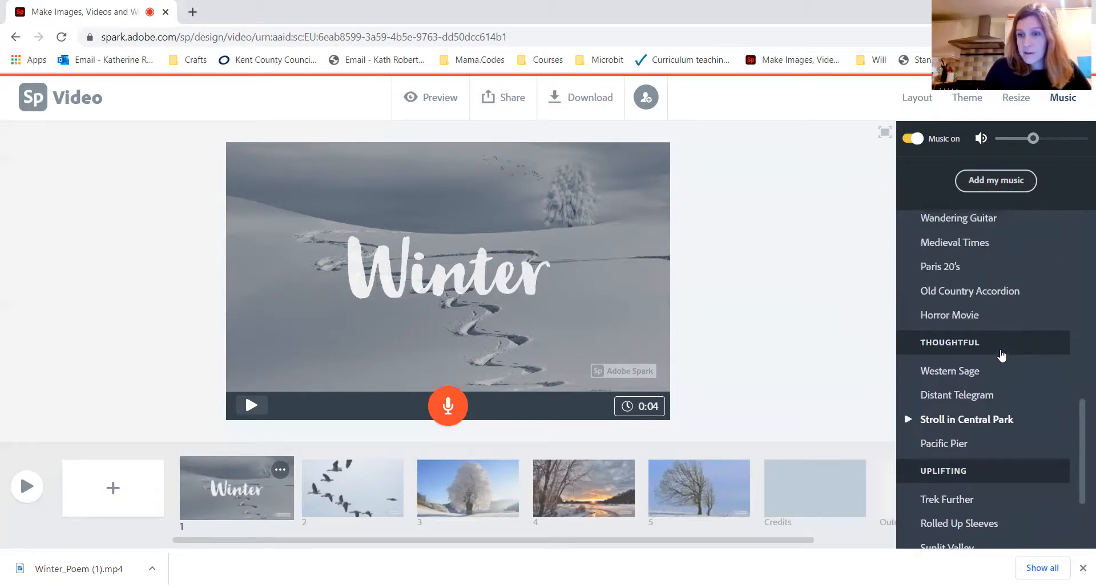
pyautogui.scroll(1, 999, 337)
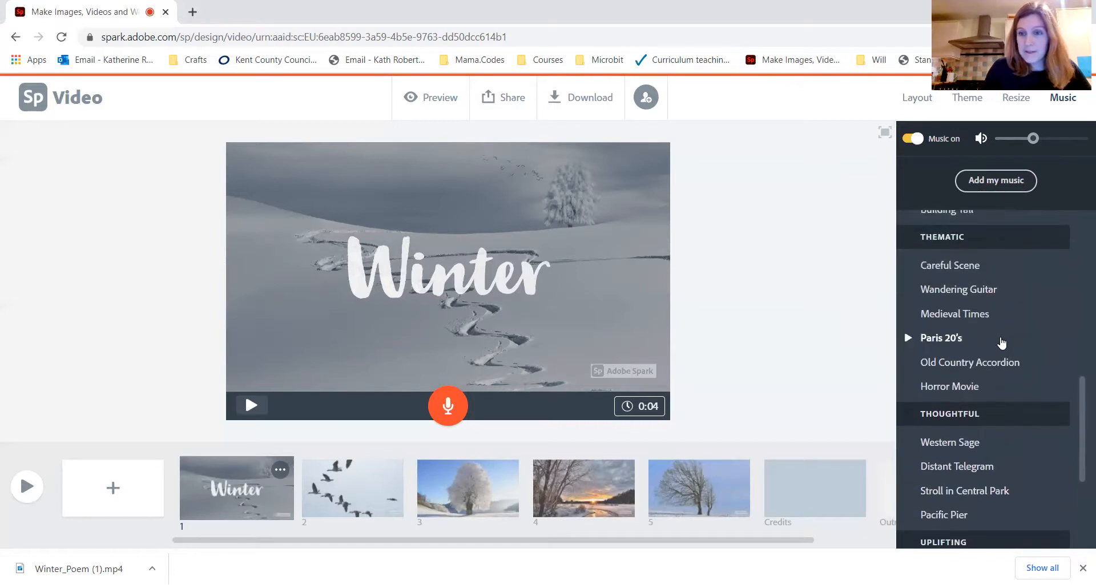
pyautogui.click(908, 363)
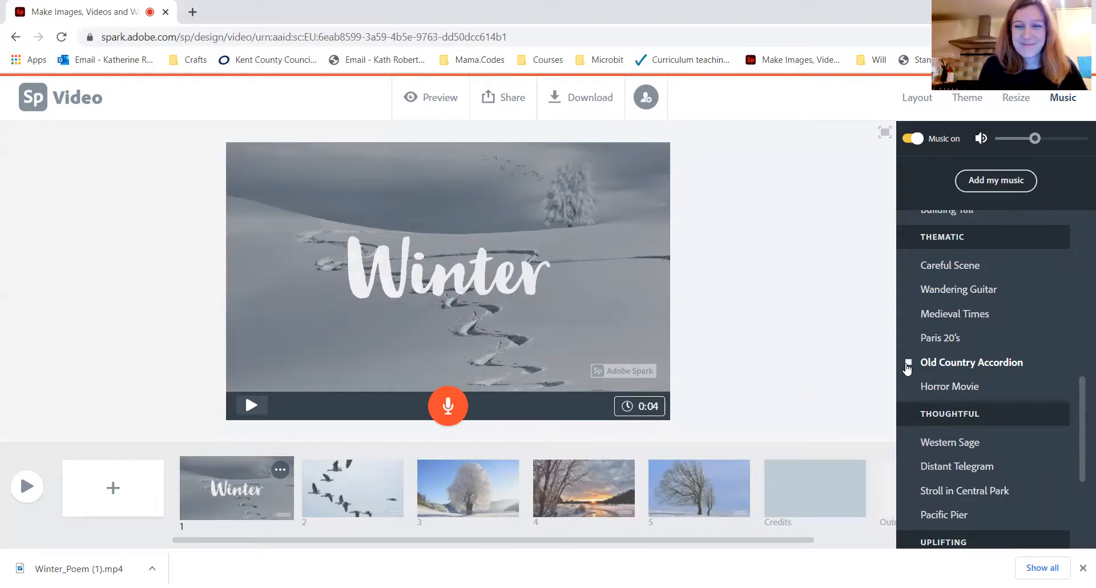
pyautogui.click(908, 365)
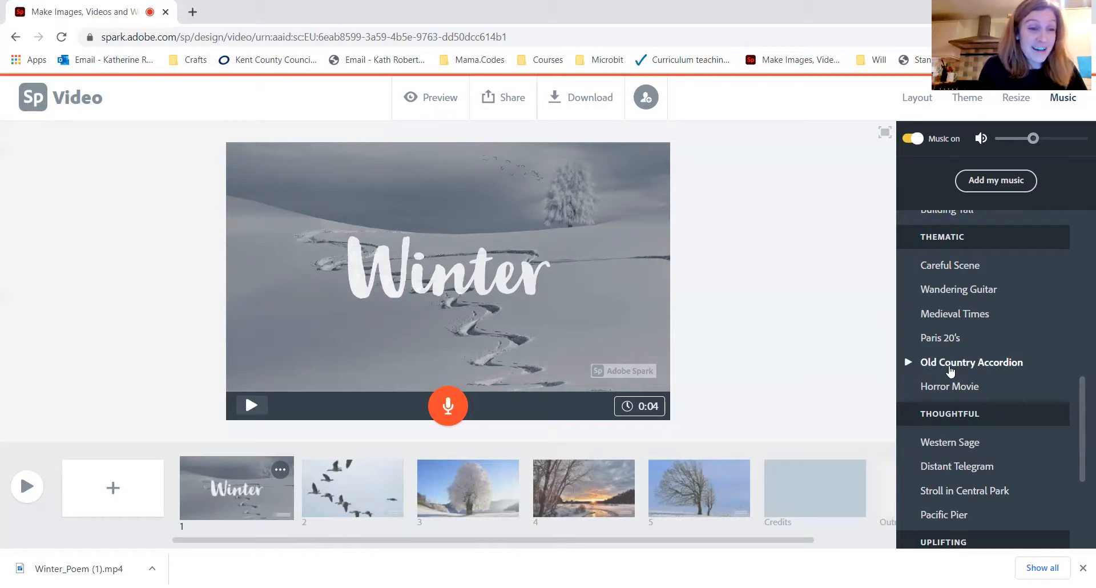
# Listen to a sample of the thoughtful track Distant Telegram and set it as the video's background music
pyautogui.scroll(-1, 988, 337)
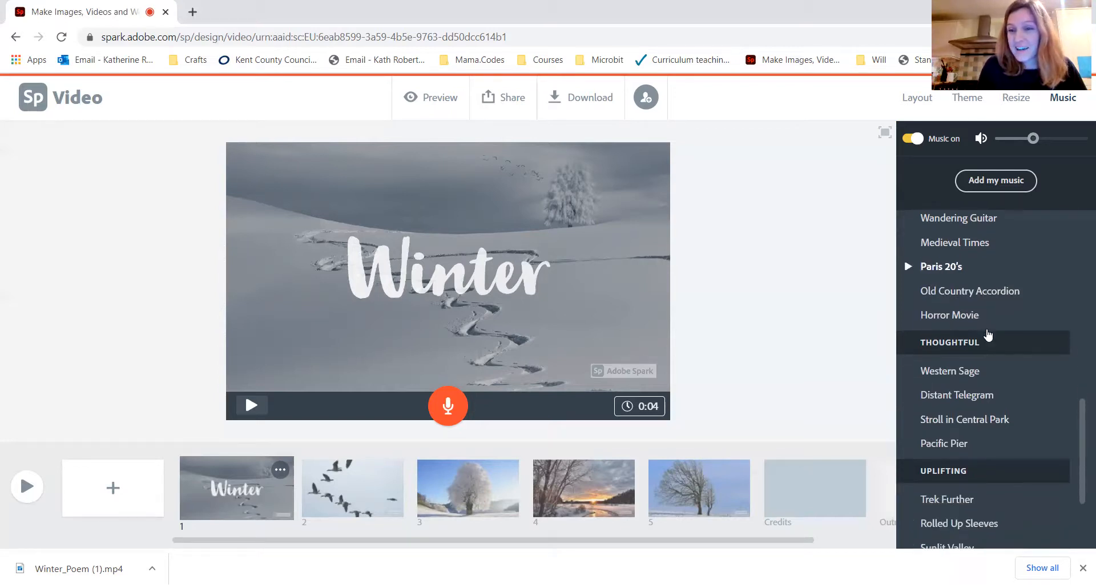
pyautogui.scroll(-1, 988, 337)
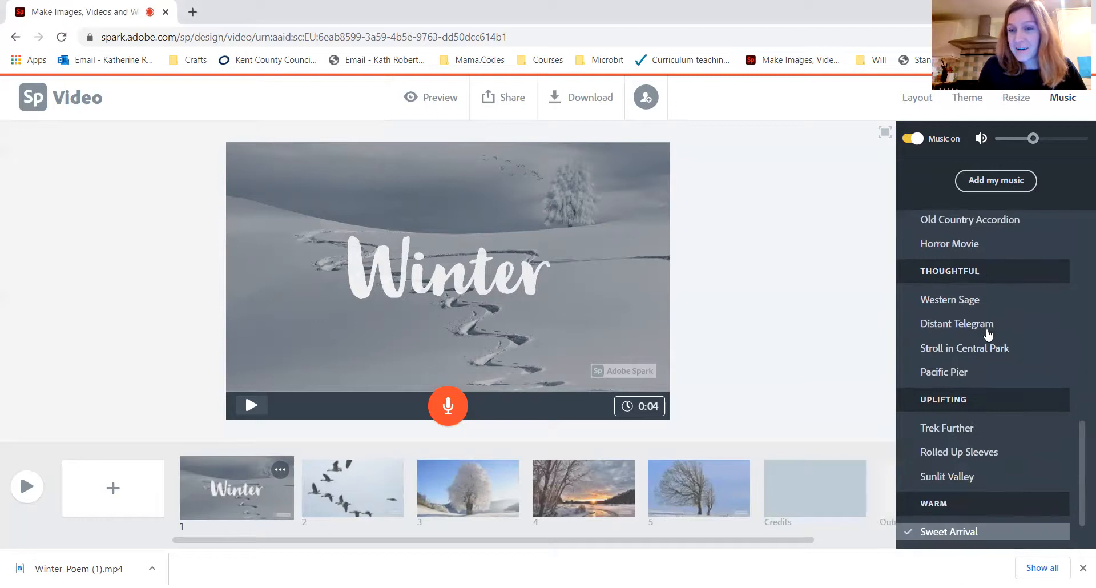
pyautogui.click(908, 324)
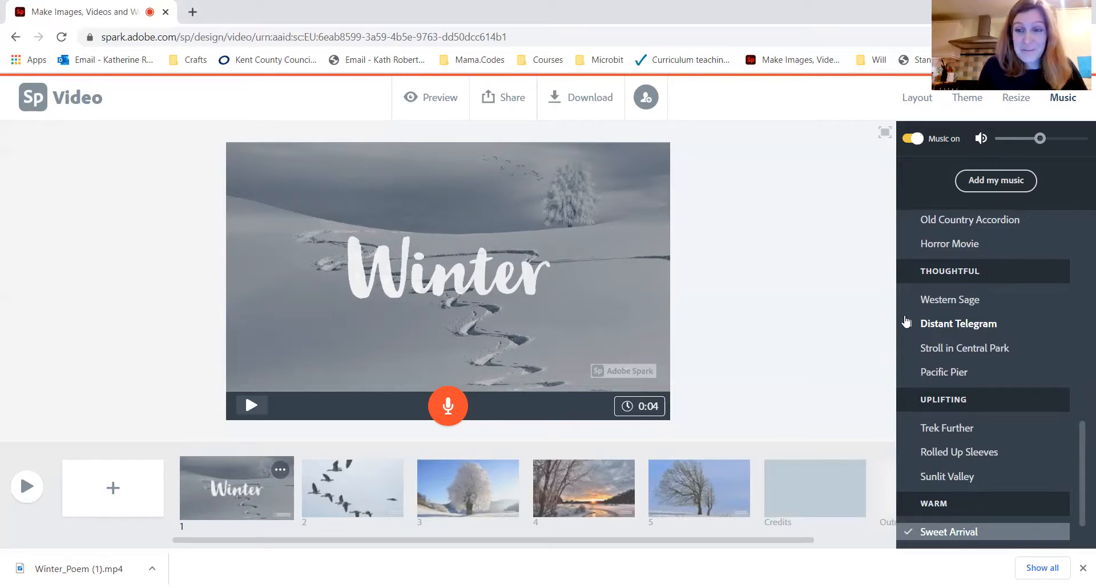
pyautogui.click(907, 323)
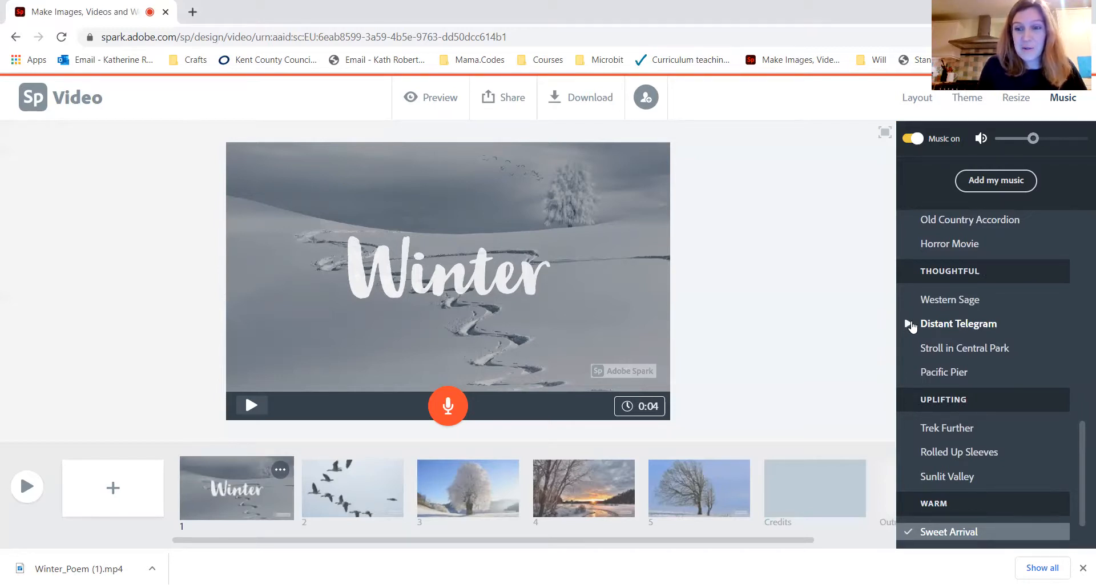
pyautogui.click(940, 324)
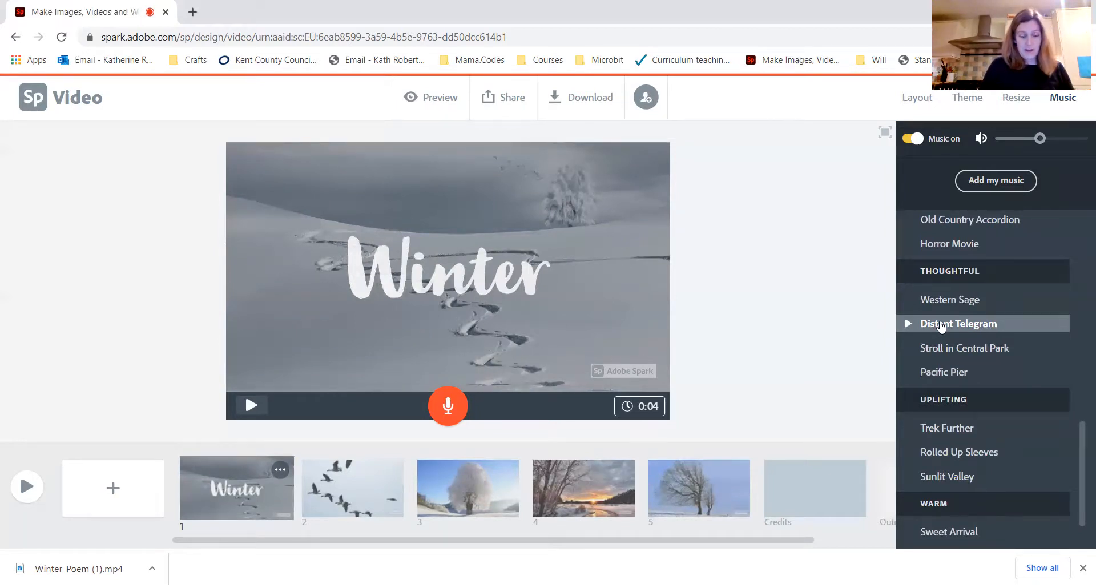
# Fill in the heading of the Credits slide with "Performed by" followed by the performer's title and surname
pyautogui.click(811, 482)
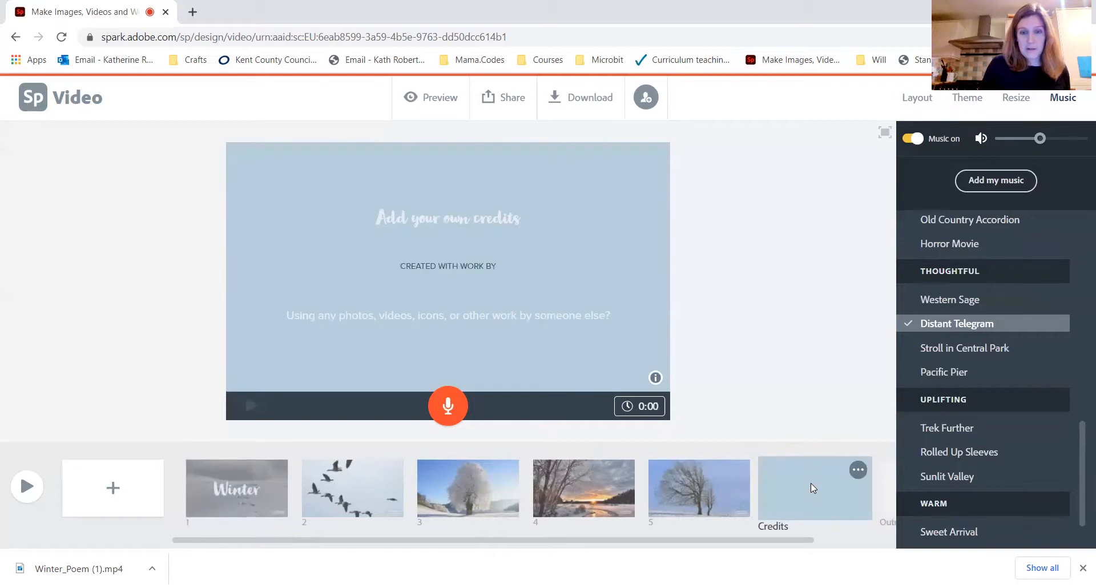
pyautogui.click(416, 215)
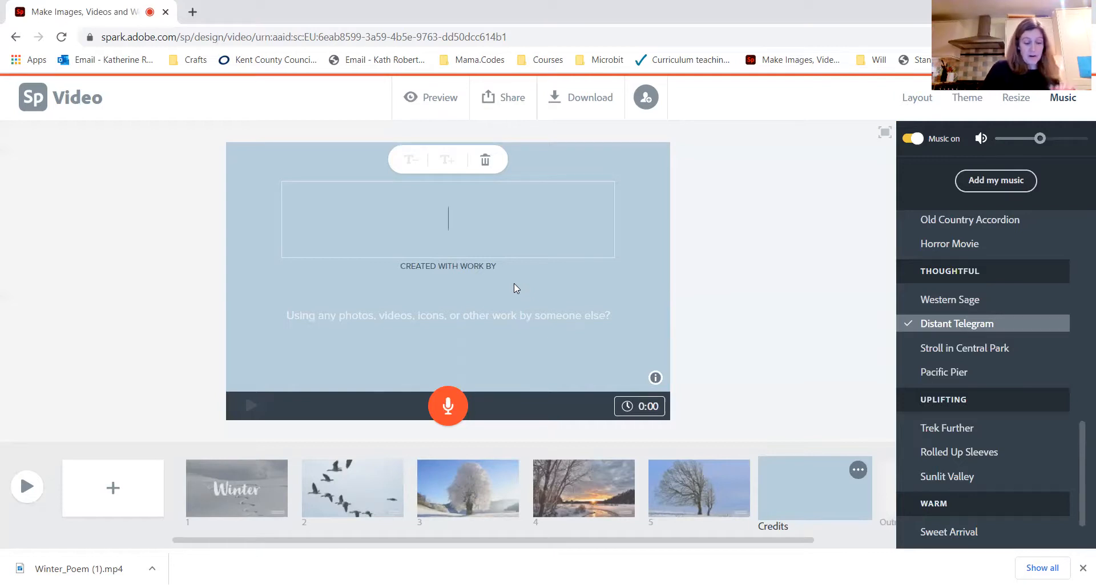
pyautogui.write('Perfromed by')
pyautogui.press('Left')
pyautogui.press('Left')
pyautogui.press('Left')
pyautogui.press('Left')
pyautogui.press('Left')
pyautogui.press('Left')
pyautogui.press('Left')
pyautogui.press('BackSpace')
pyautogui.press('Right')
pyautogui.write('r')
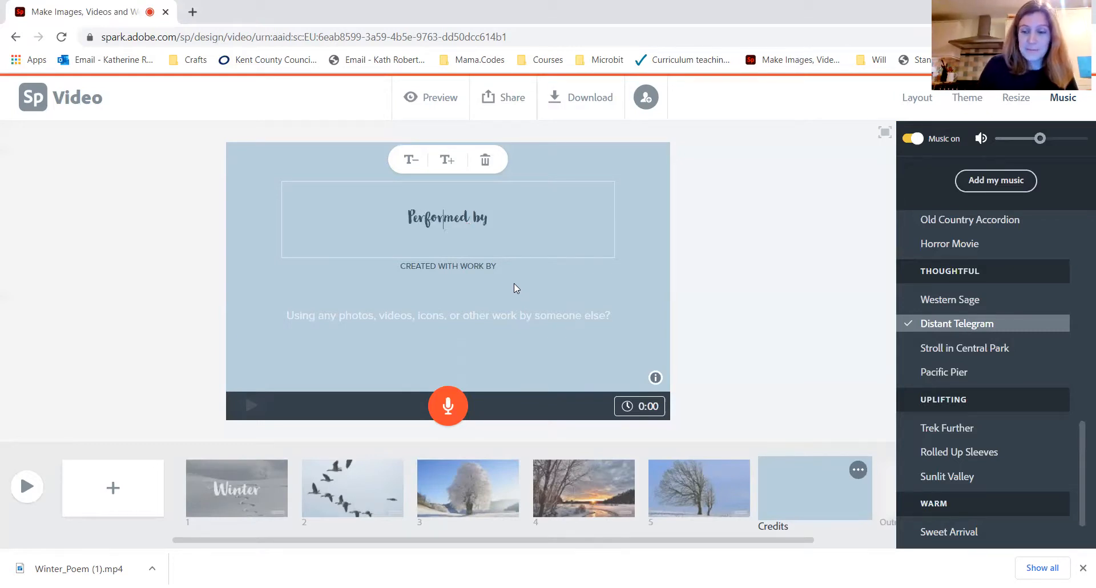
pyautogui.press('End')
pyautogui.write('Mrs Robertson')
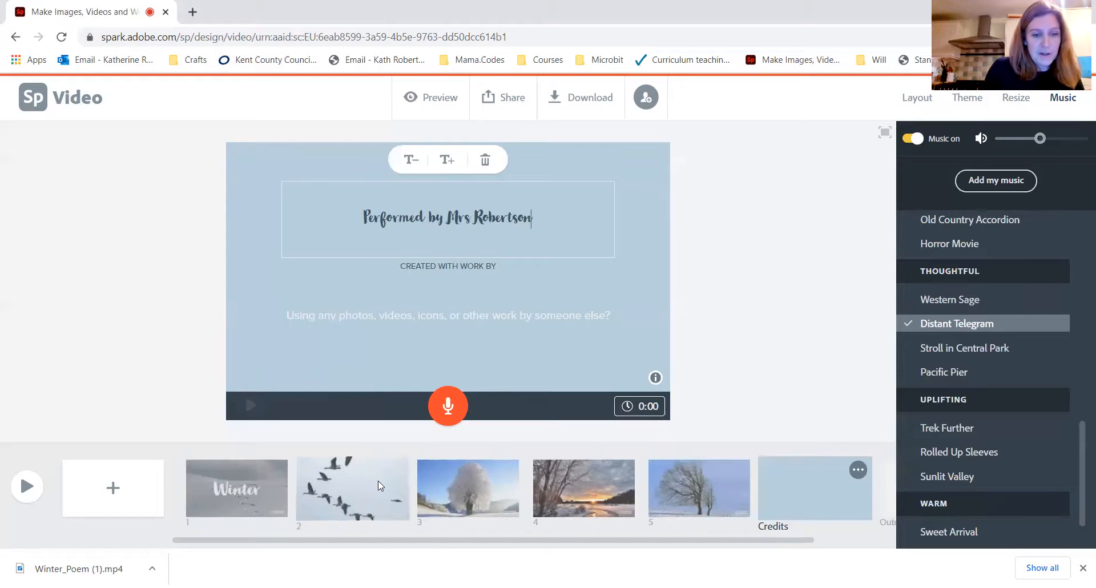
# Search the icons for "winter" and add a white snowflake icon over the geese photo on slide 2
pyautogui.click(353, 486)
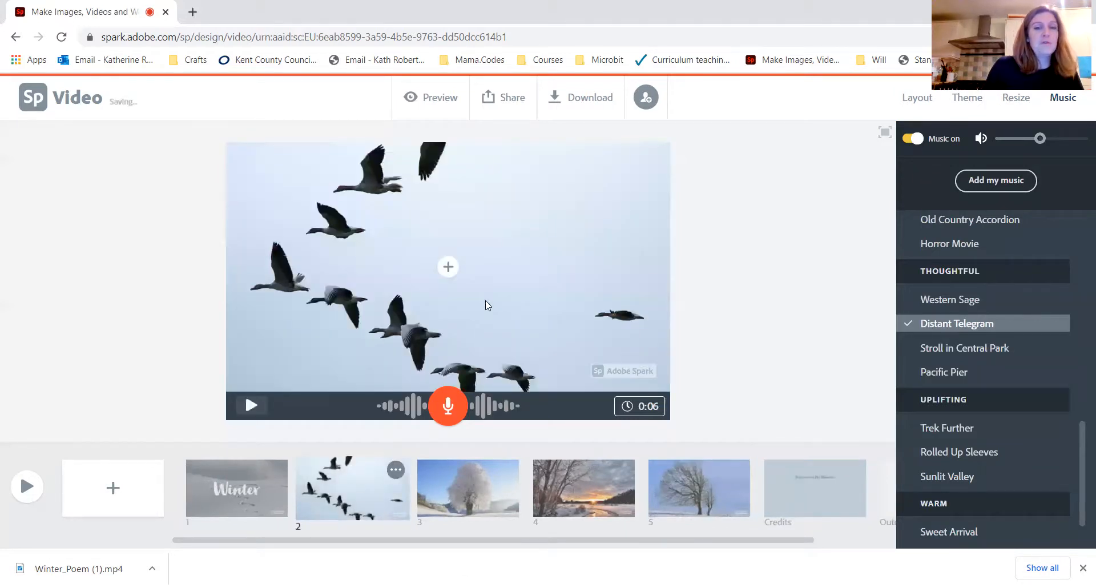
pyautogui.click(450, 273)
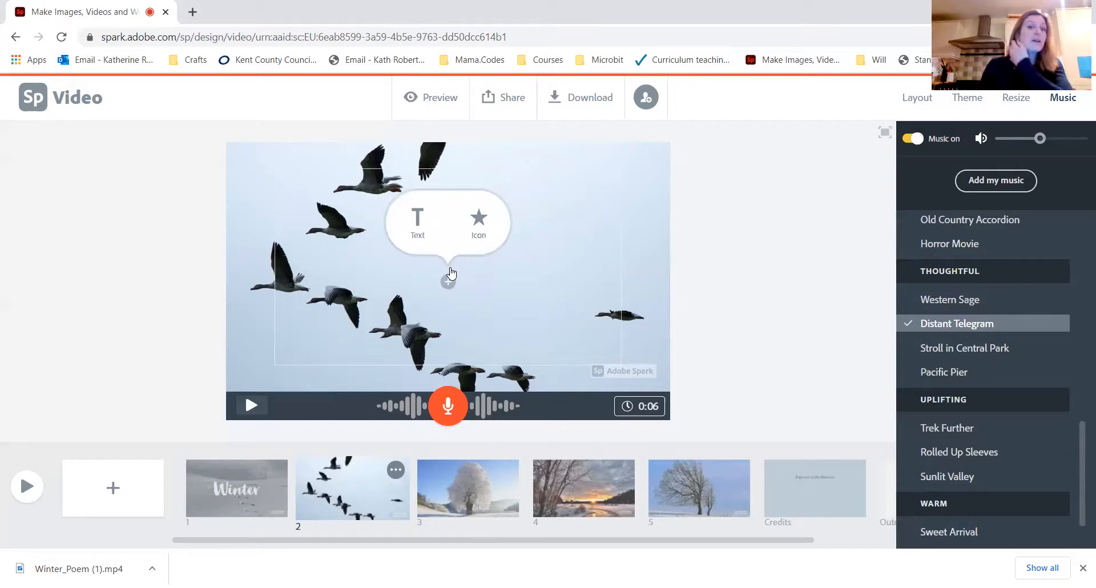
pyautogui.click(480, 230)
pyautogui.write('winter')
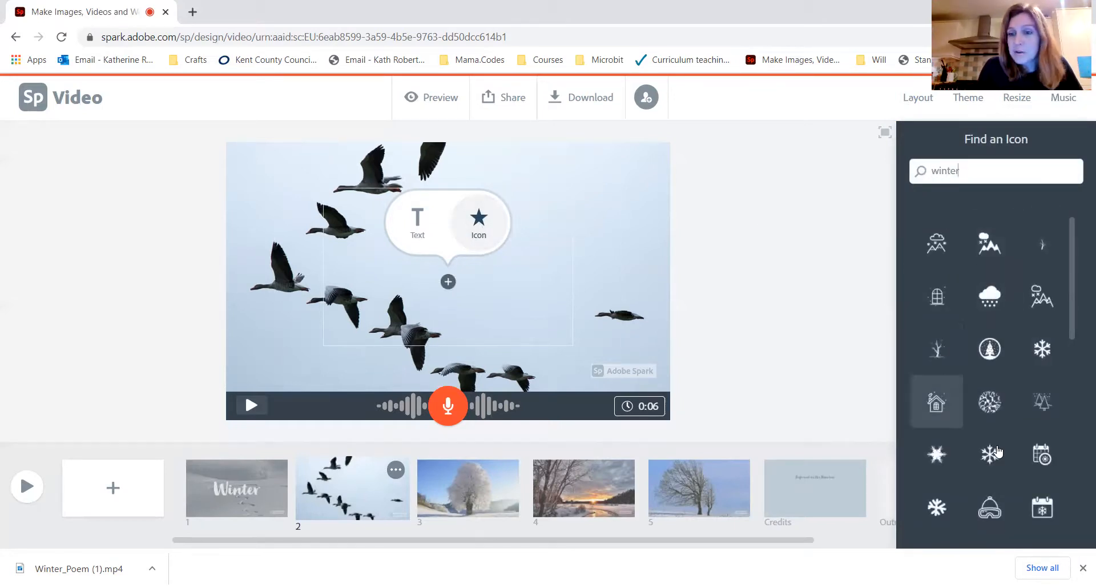
pyautogui.click(1045, 355)
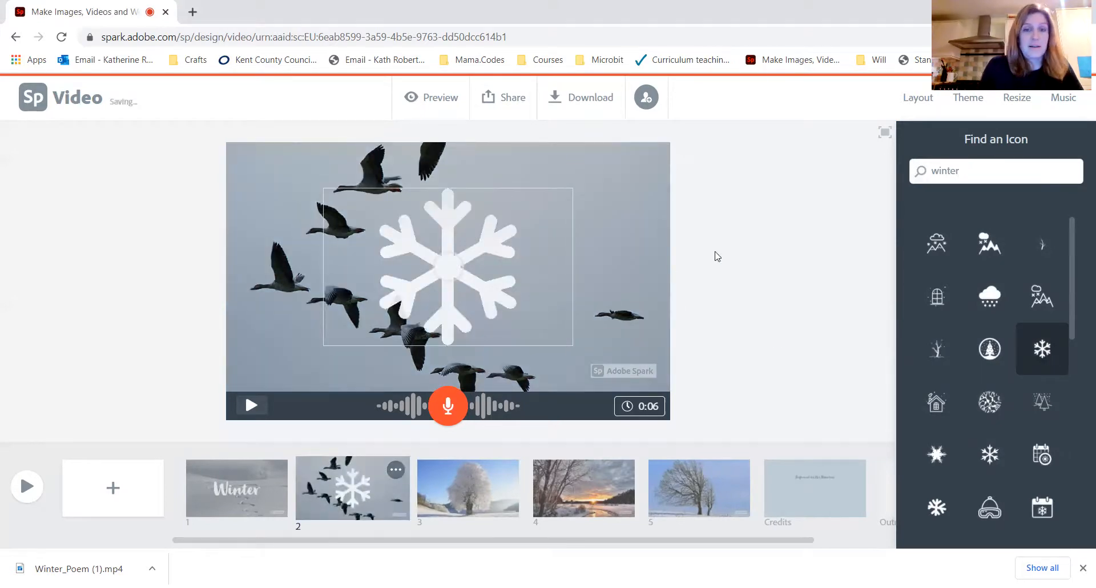
pyautogui.click(637, 236)
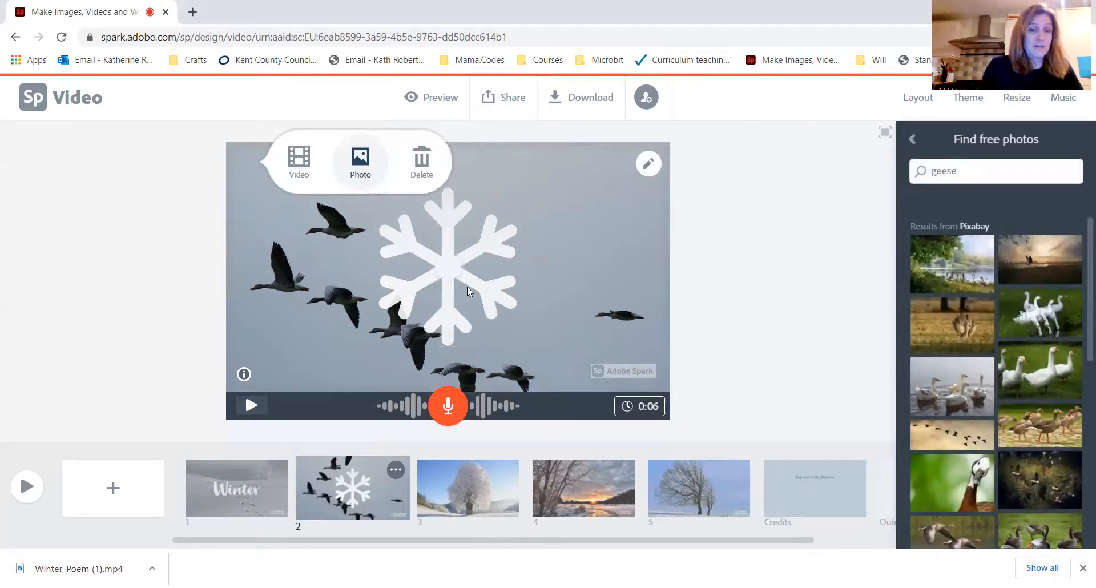
# Delete the geese photo and the snowflake icon from slide 2
pyautogui.click(424, 162)
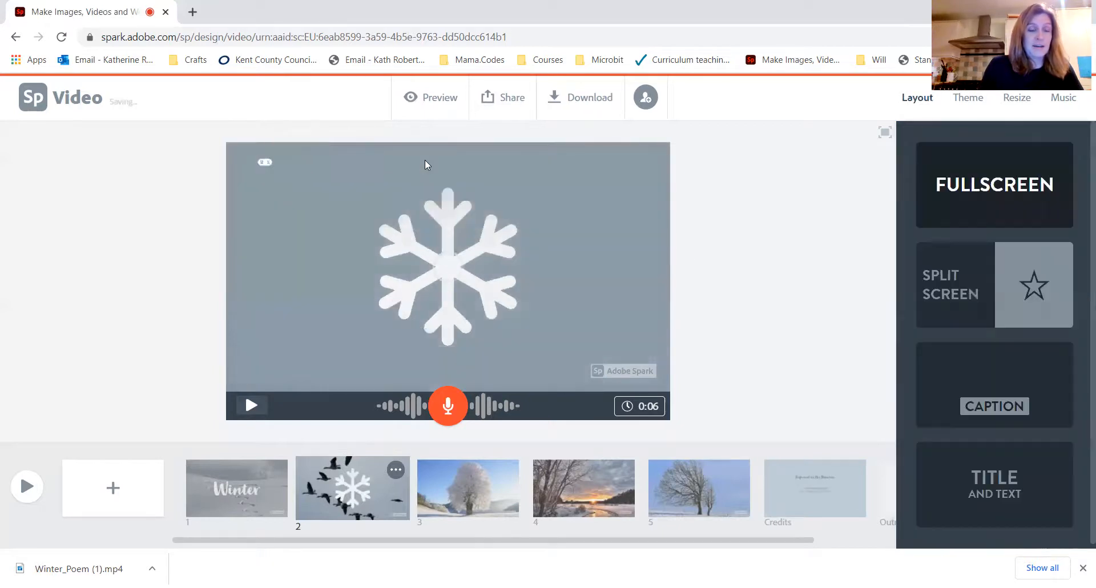
pyautogui.click(448, 265)
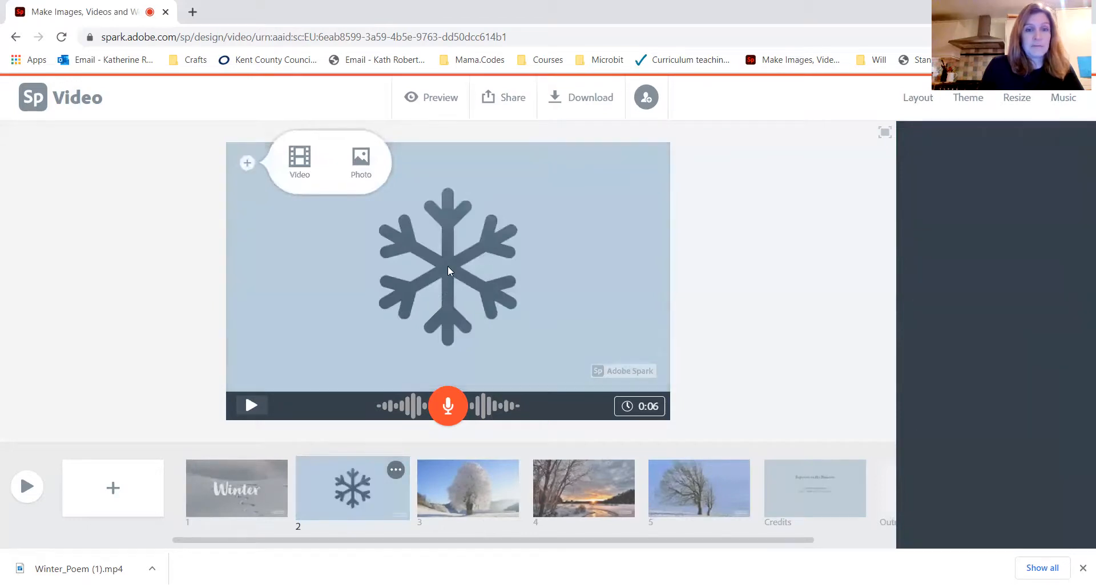
pyautogui.click(502, 235)
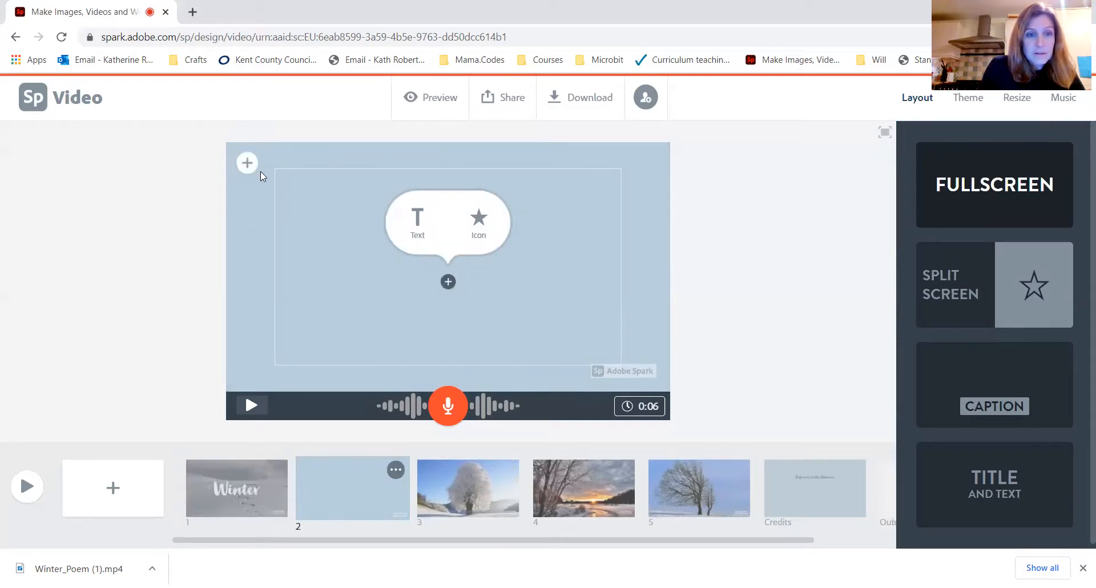
# Search the free photos for "winter" to find a background for slide 2
pyautogui.moveTo(247, 164)
pyautogui.click(340, 167)
pyautogui.write('winter')
pyautogui.press('Return')
# Search the free photos for "geese" instead and add the photo of geese flying across a pale sky to slide 2
pyautogui.press('BackSpace')
pyautogui.press('BackSpace')
pyautogui.press('BackSpace')
pyautogui.press('BackSpace')
pyautogui.press('BackSpace')
pyautogui.press('BackSpace')
pyautogui.write('geese')
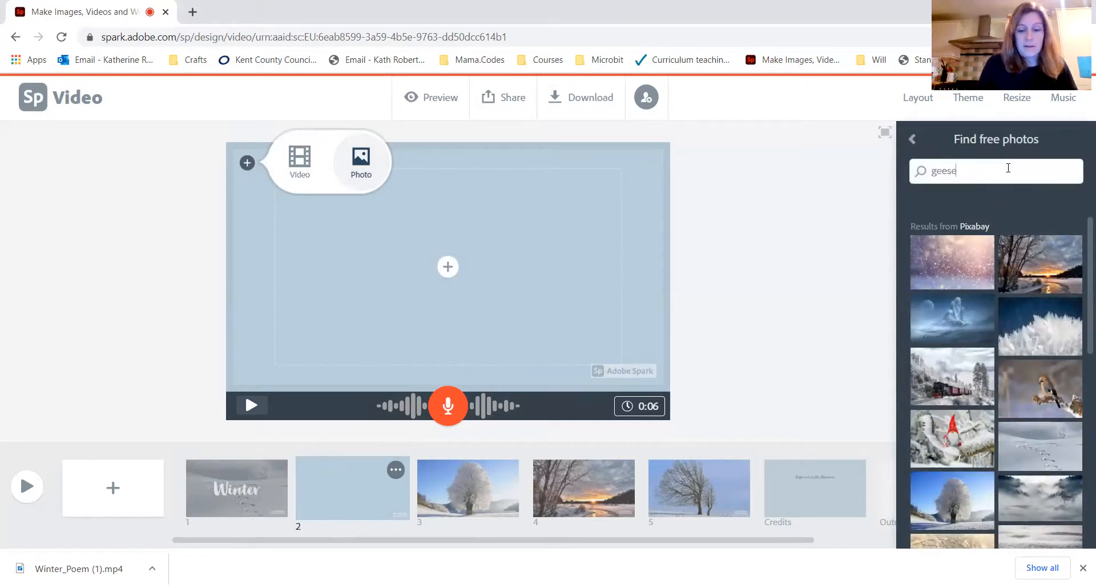
pyautogui.press('Return')
pyautogui.scroll(-5, 1066, 395)
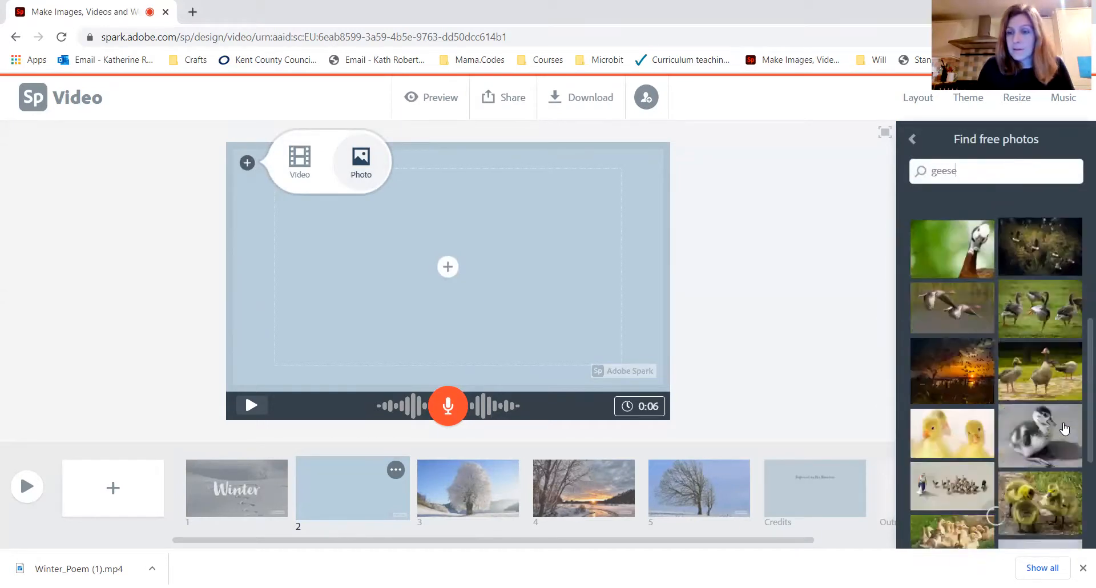
pyautogui.click(1048, 394)
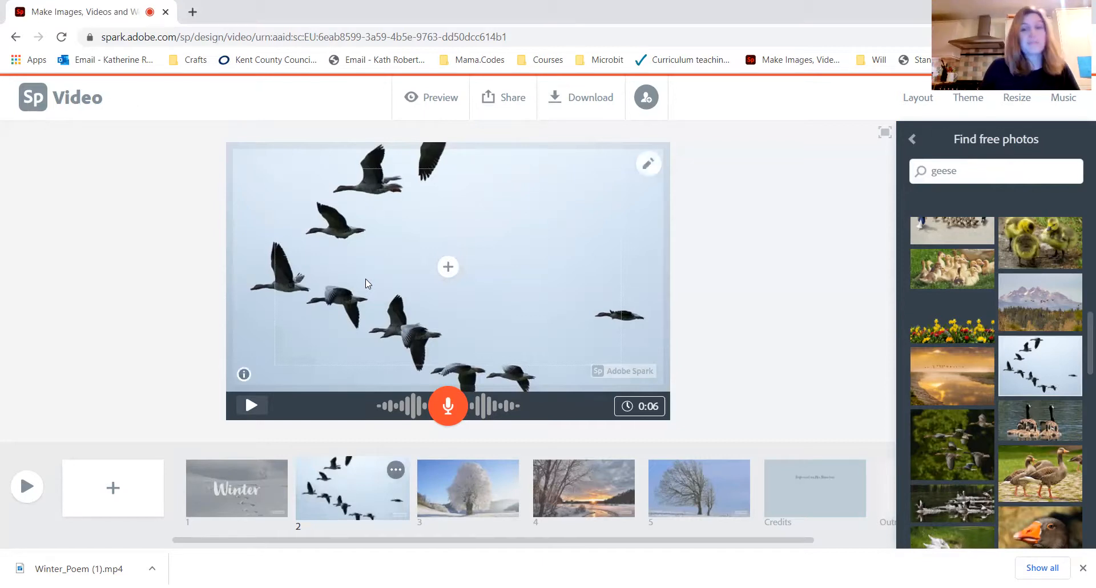
# Play the whole video from the Winter title slide to review it
pyautogui.click(22, 489)
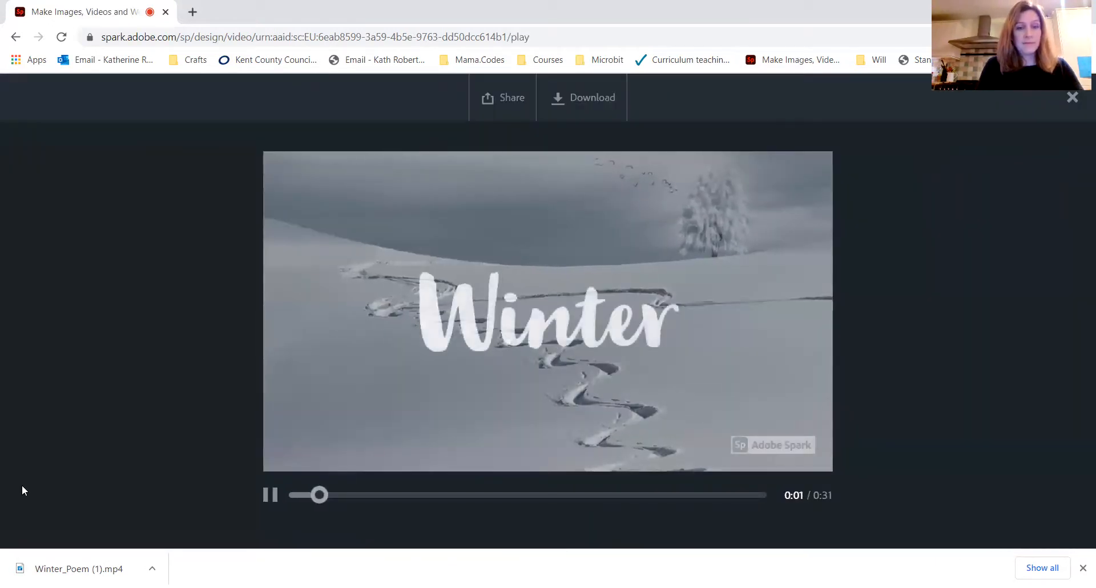